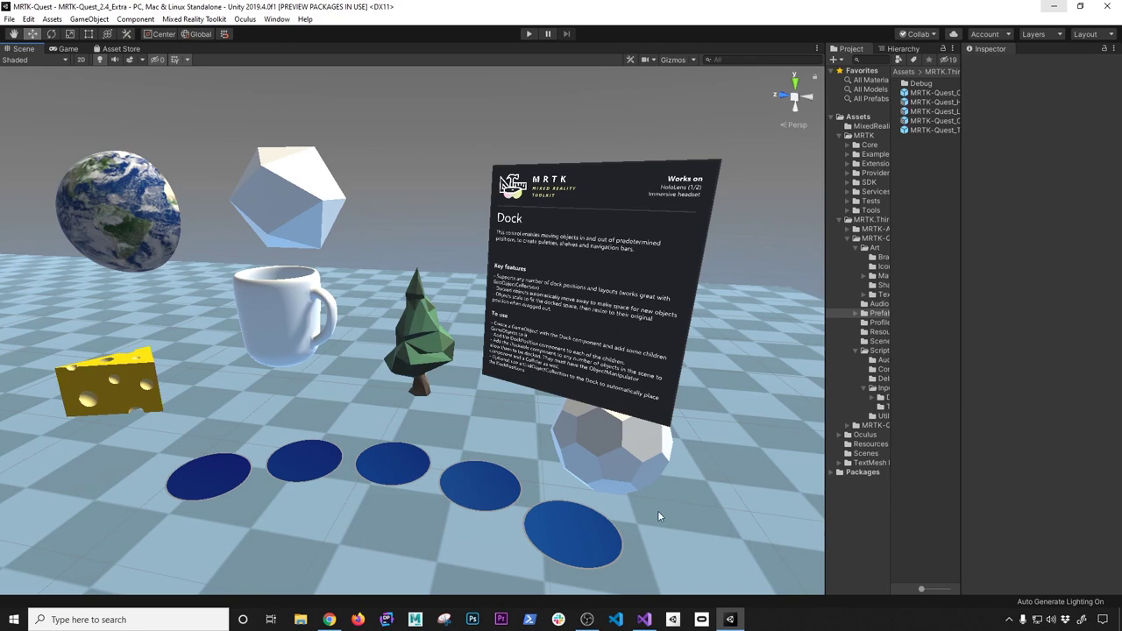
Check the Quest headset's connection details in the Oculus desktop app, then return to Unity
left_click(701, 619)
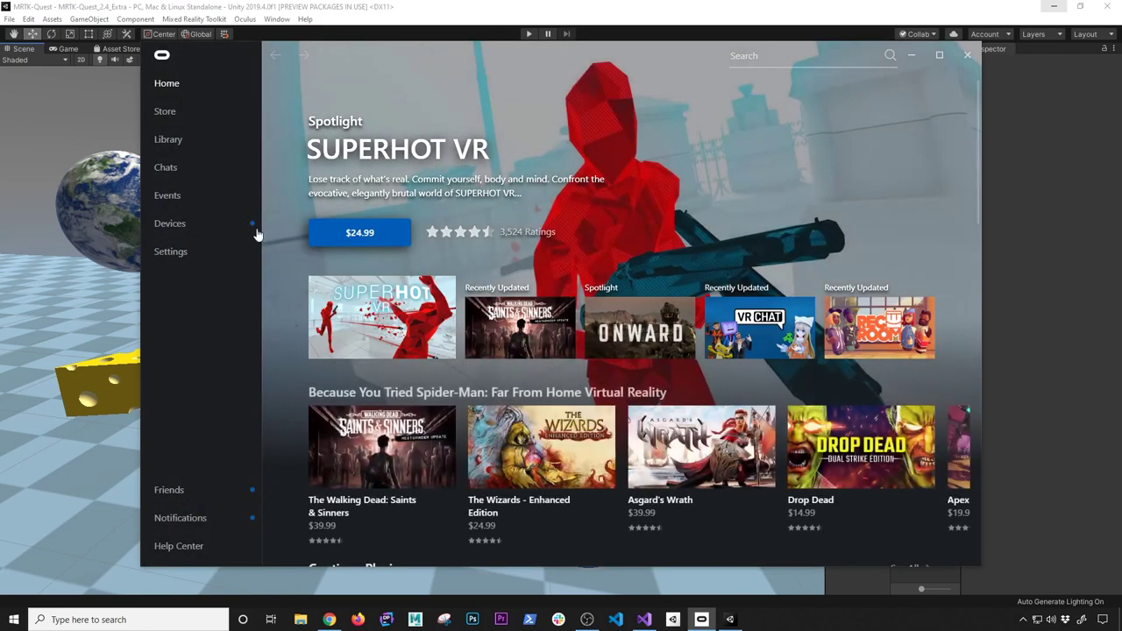
left_click(238, 224)
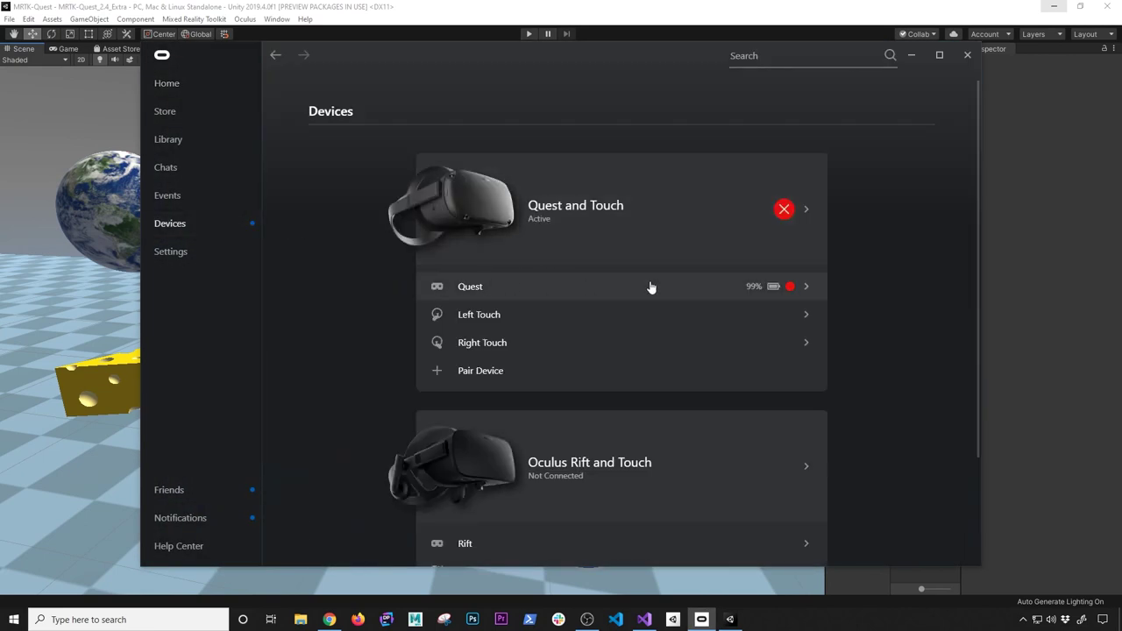
left_click(720, 287)
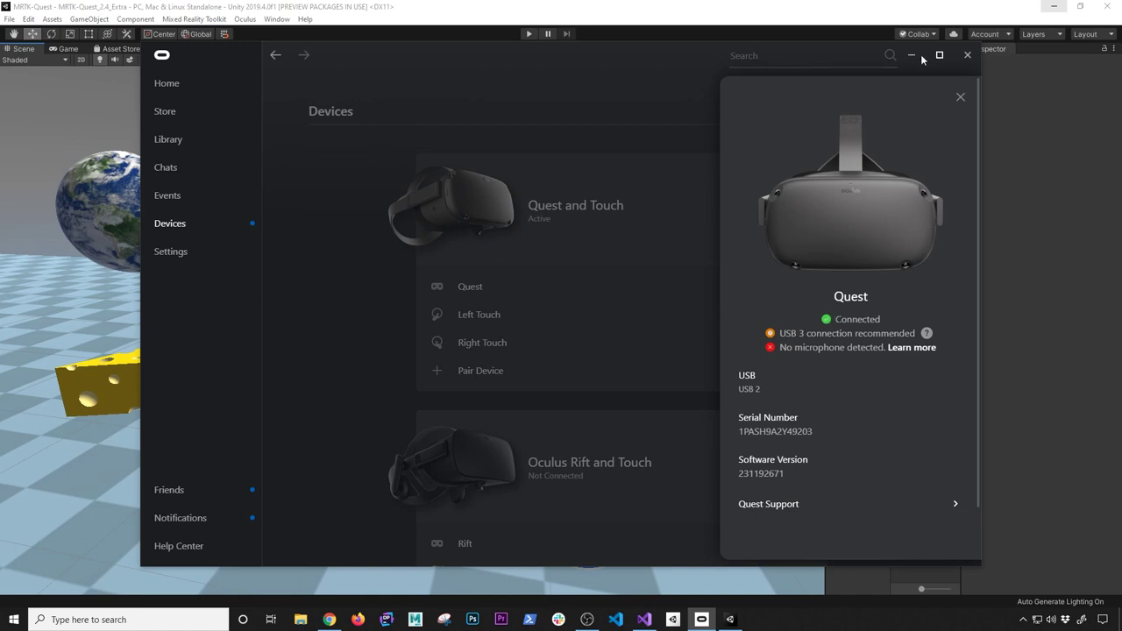
left_click(911, 55)
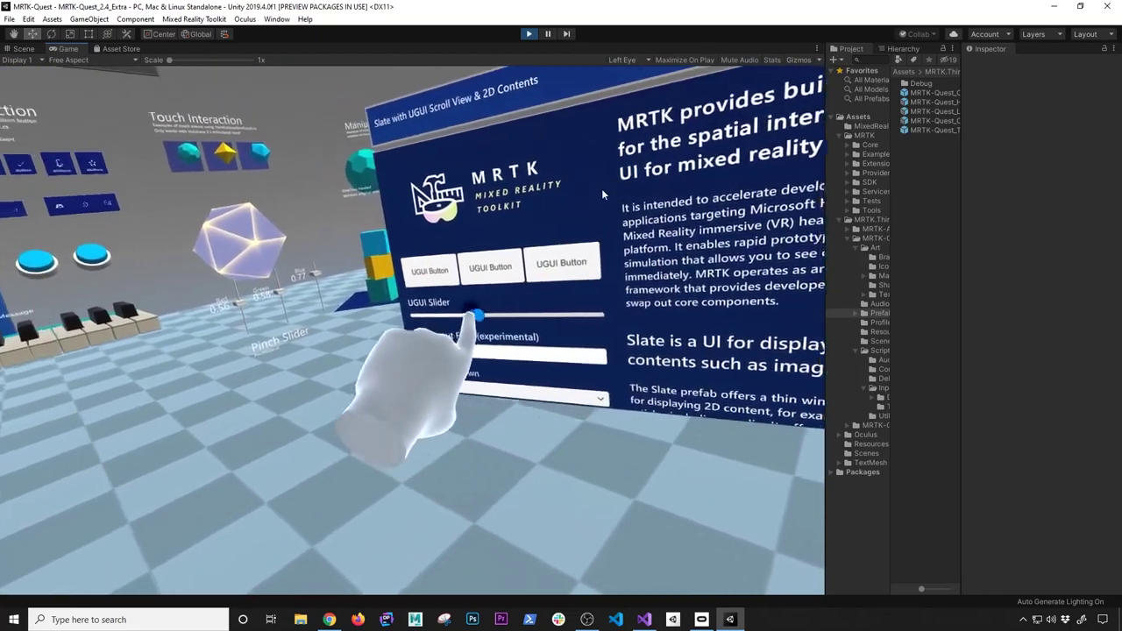
Walk up to the MRTK slate and poke its UGUI Dropdown with the simulated hand
key("d")
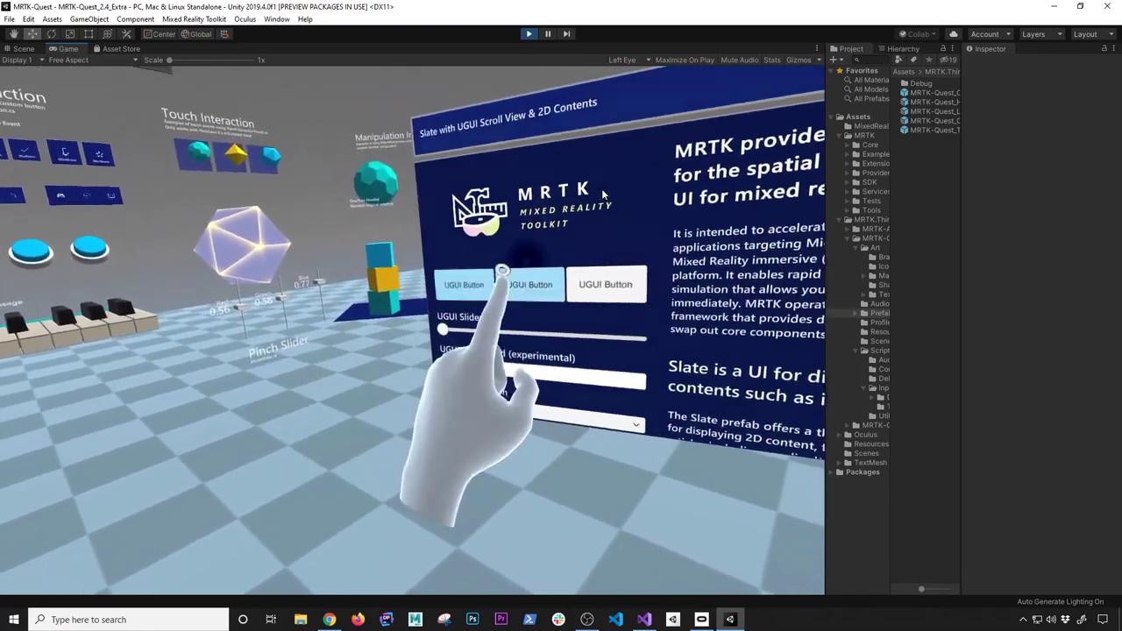
key("w")
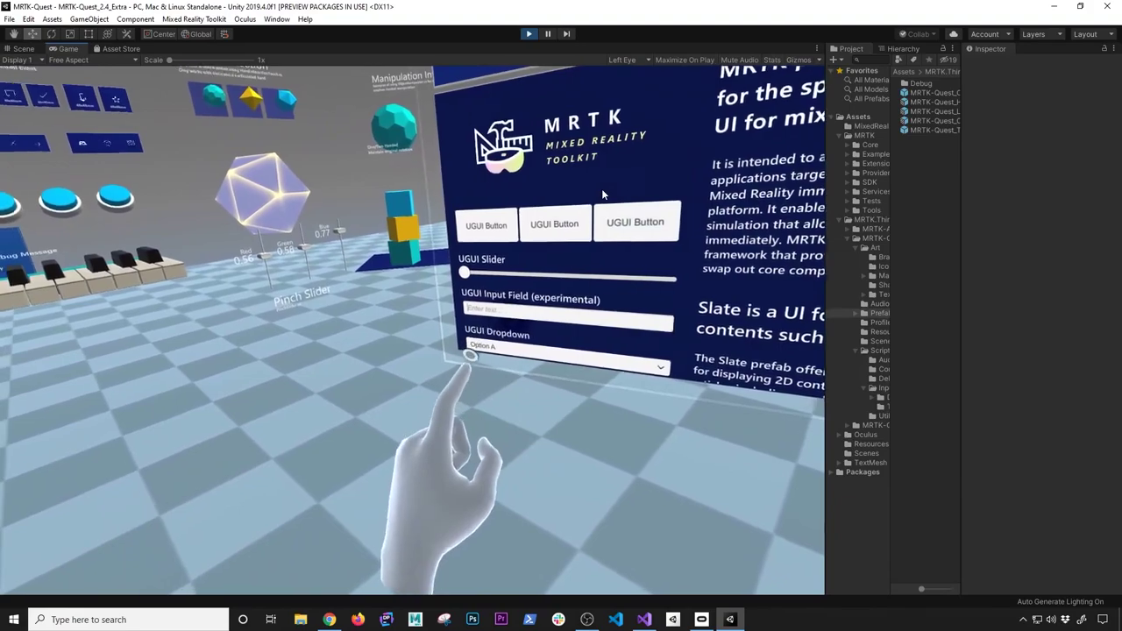
key("a")
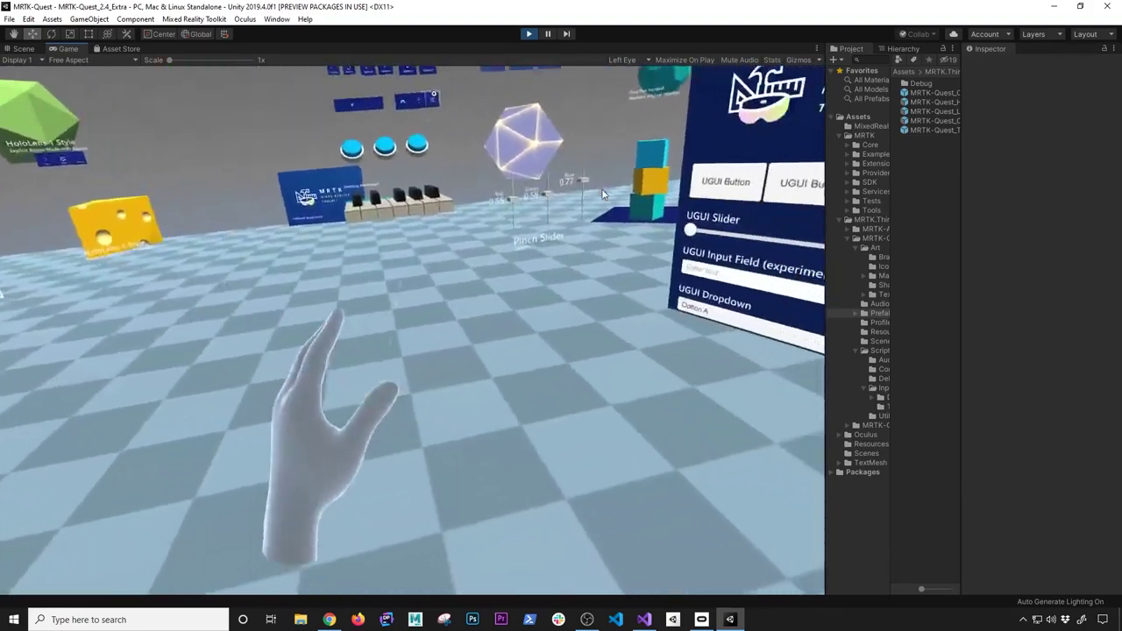
right_click_drag(601, 193, 601, 193)
key("w")
key("w")
left_click(601, 193)
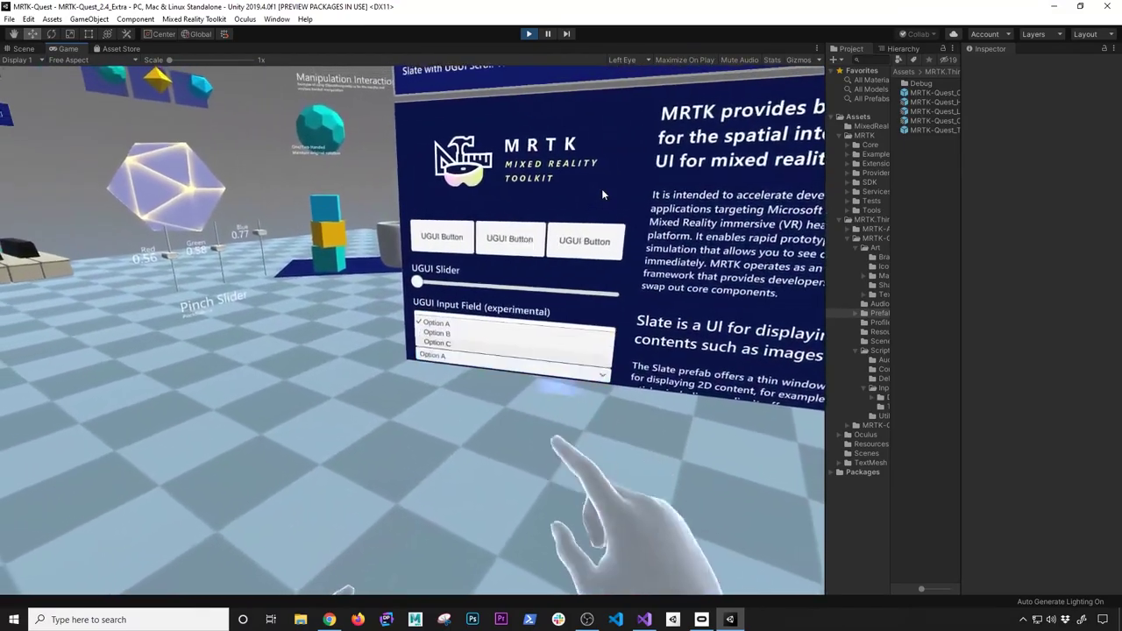
Reposition in front of the slate and poke UGUI Toggle Two
key("s")
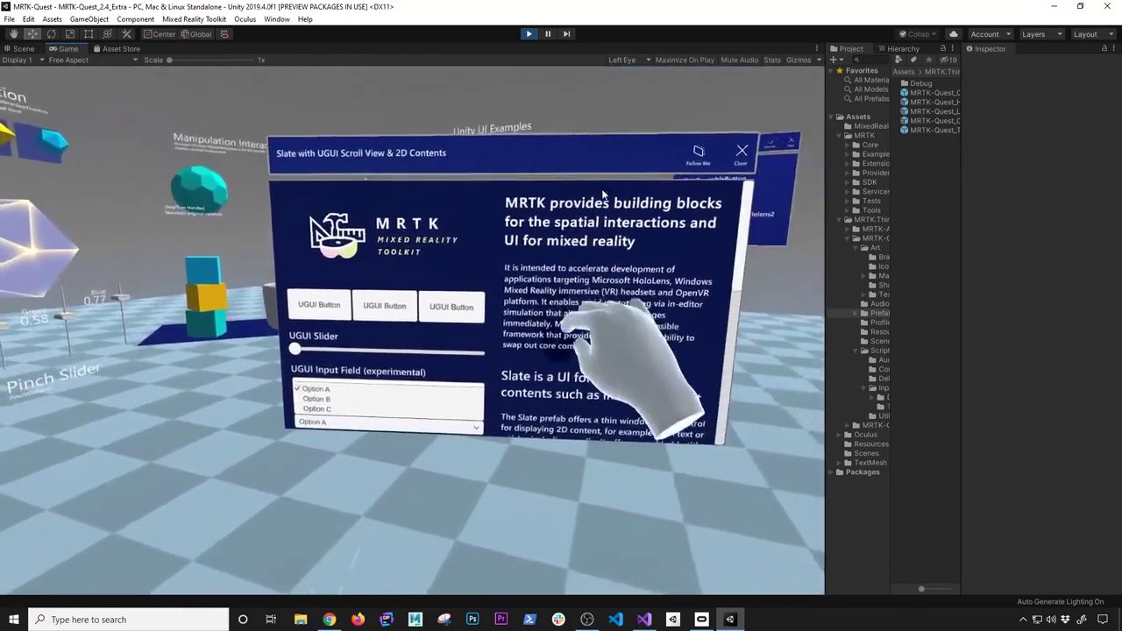
left_click_drag(601, 189, 601, 188)
key("w")
key("s")
key("w")
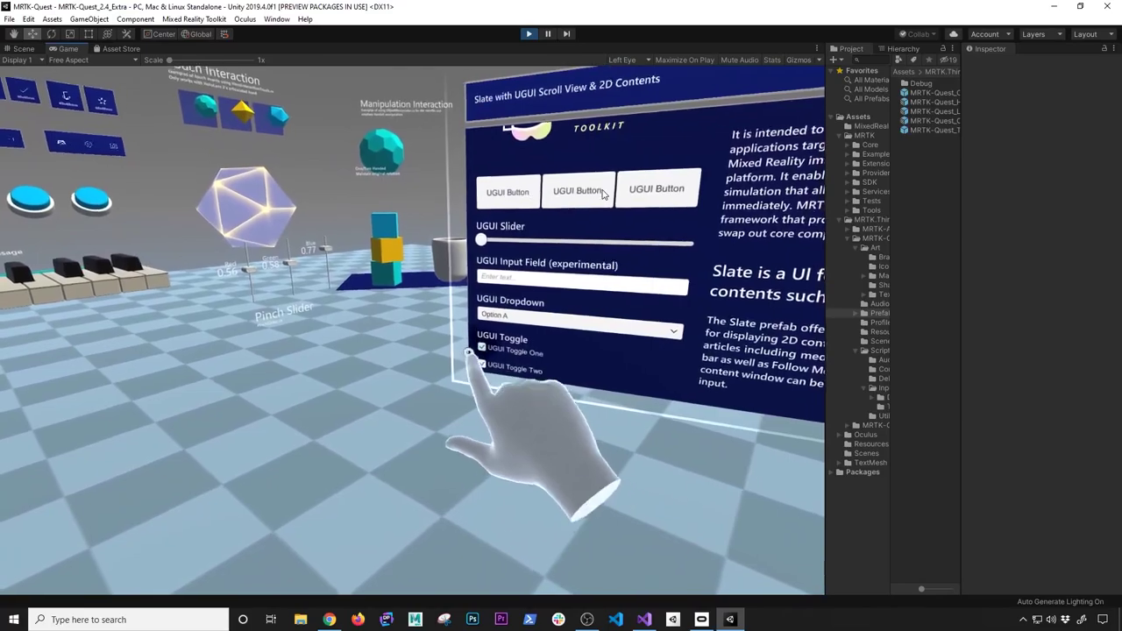
key("w")
left_click(601, 191)
Back away until the full testbed and Quest Testbed board are in view
key("s")
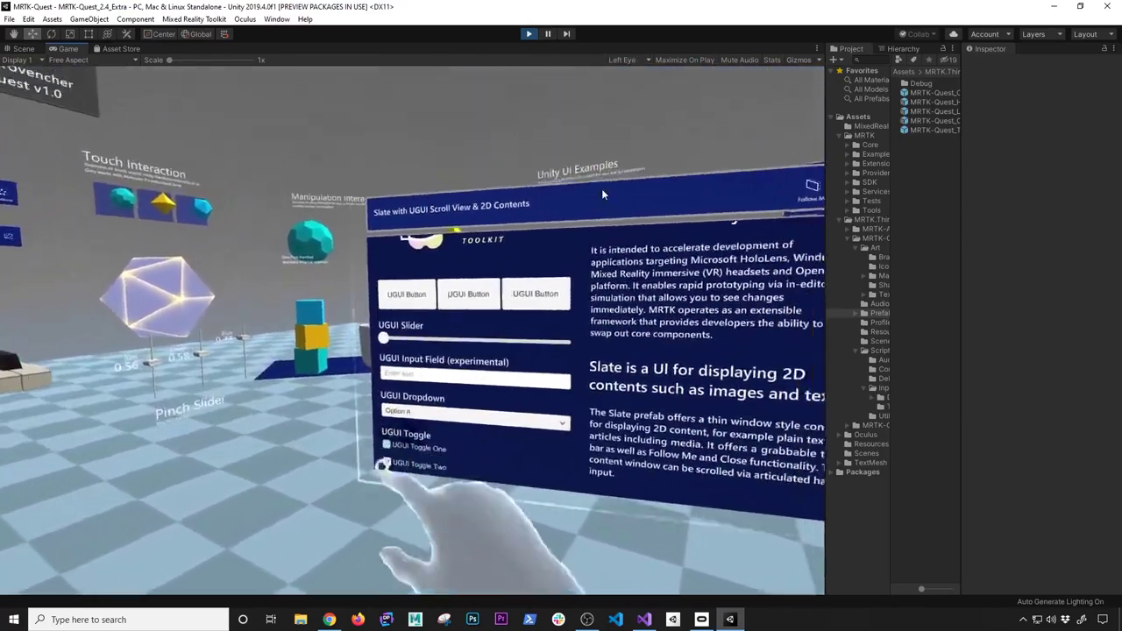
key("s")
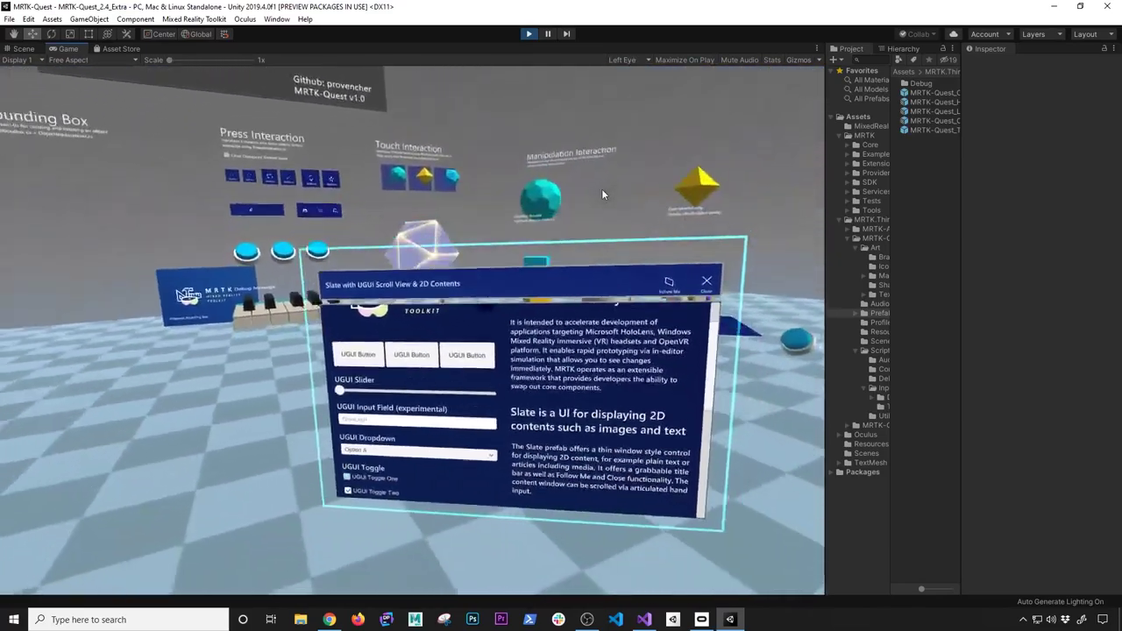
key("s")
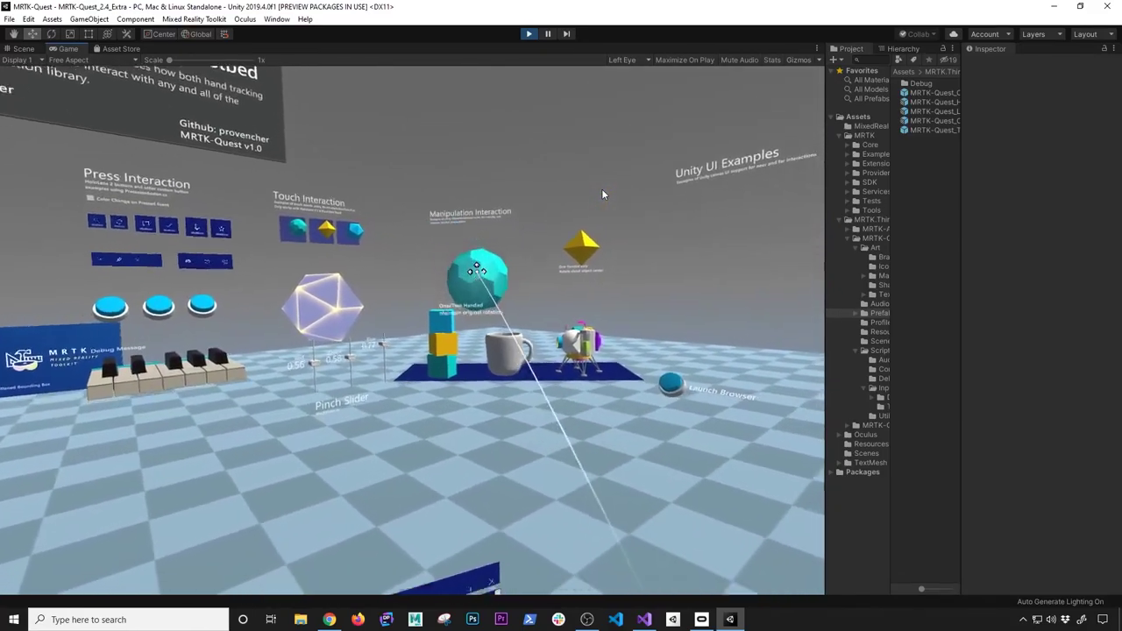
Walk the simulated player right, forward and left through the testbed exhibits
key("d")
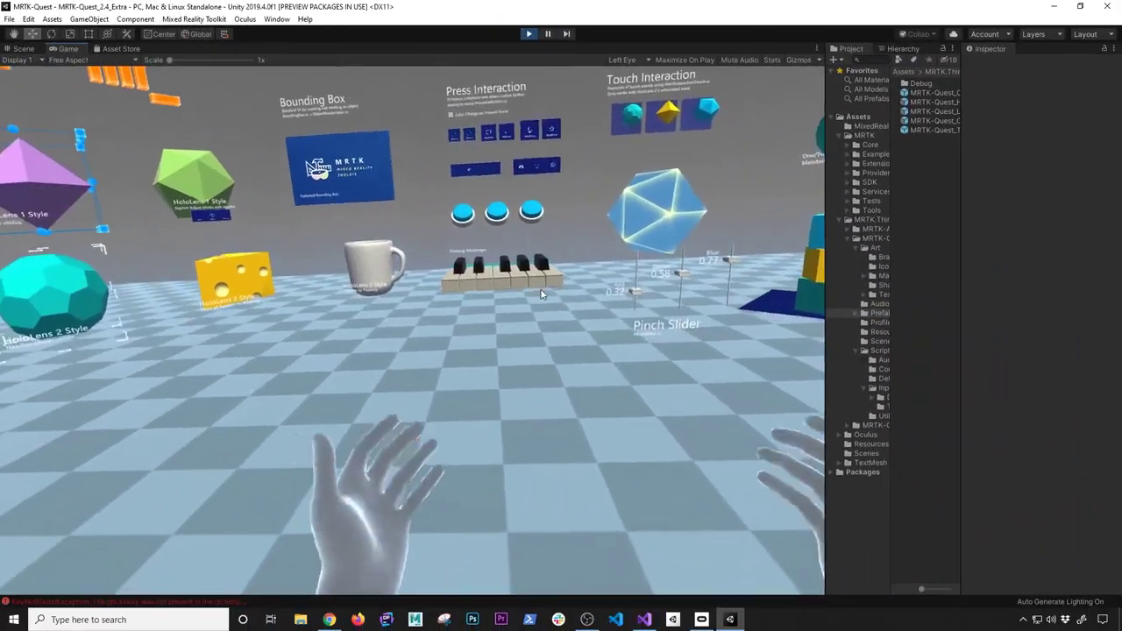
key("d")
key("w")
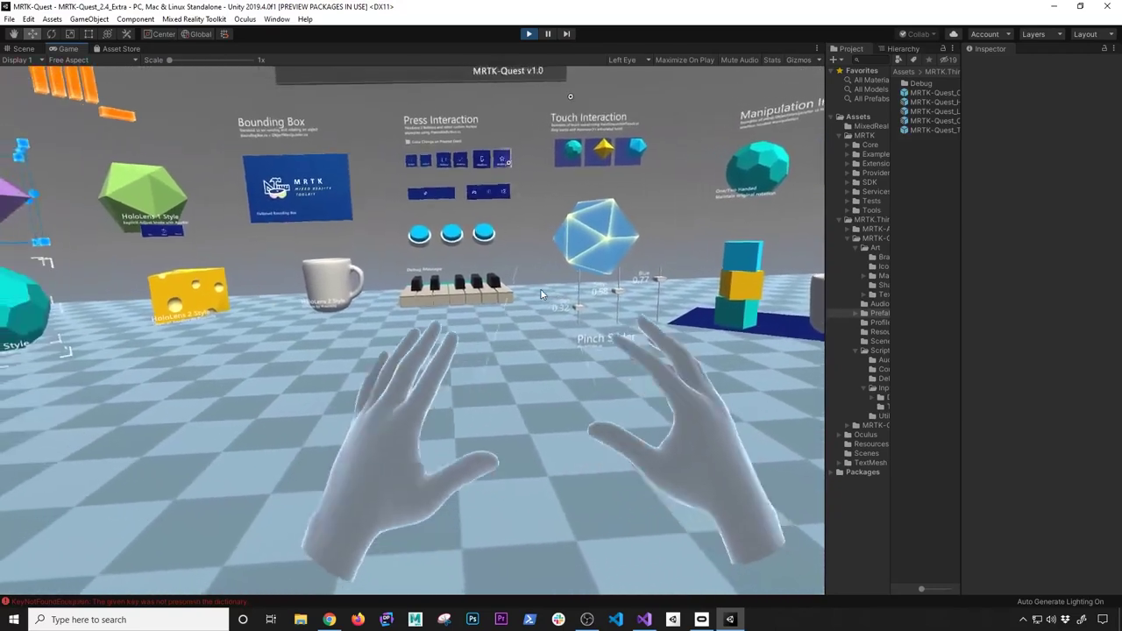
key("w")
key("a")
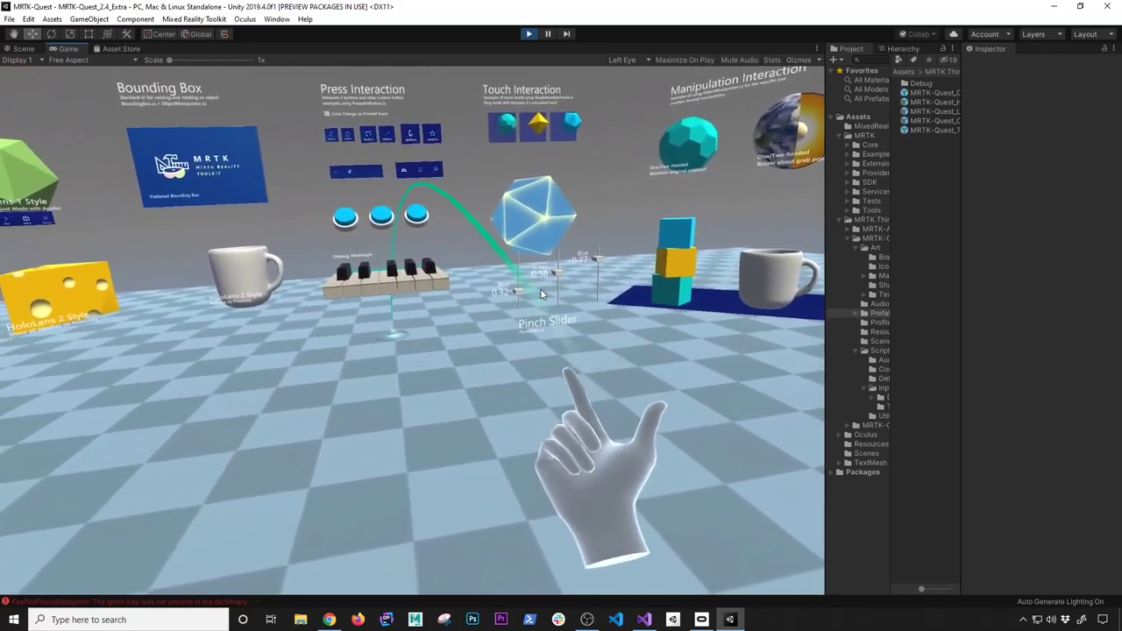
key("a")
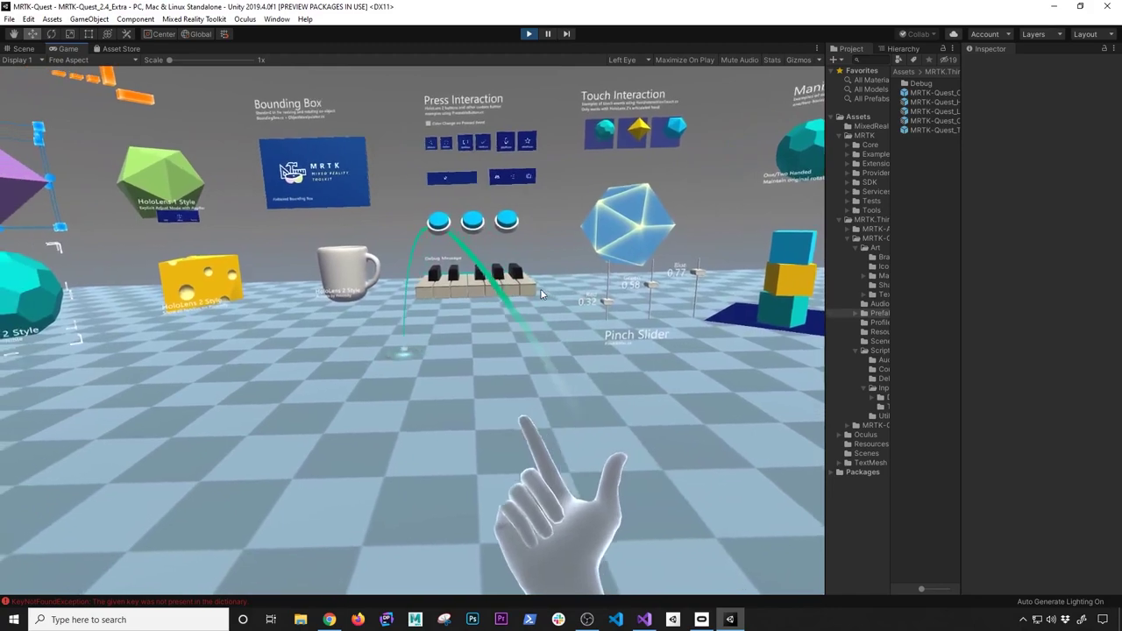
key("a")
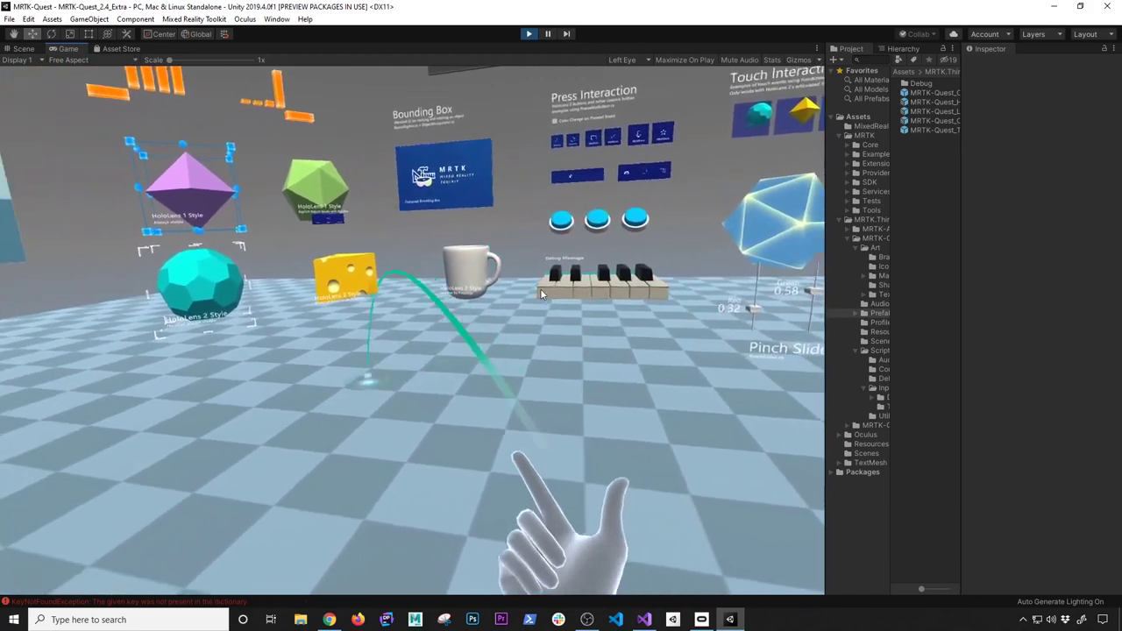
key("d")
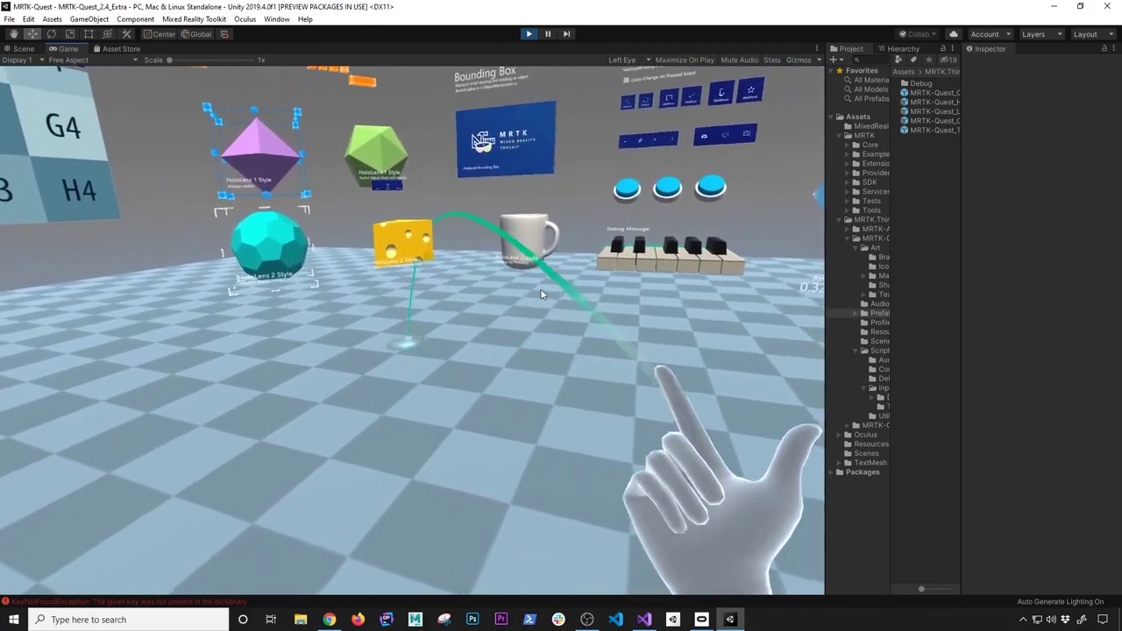
Turn toward open floor and teleport onto the empty checkered floor
key("a")
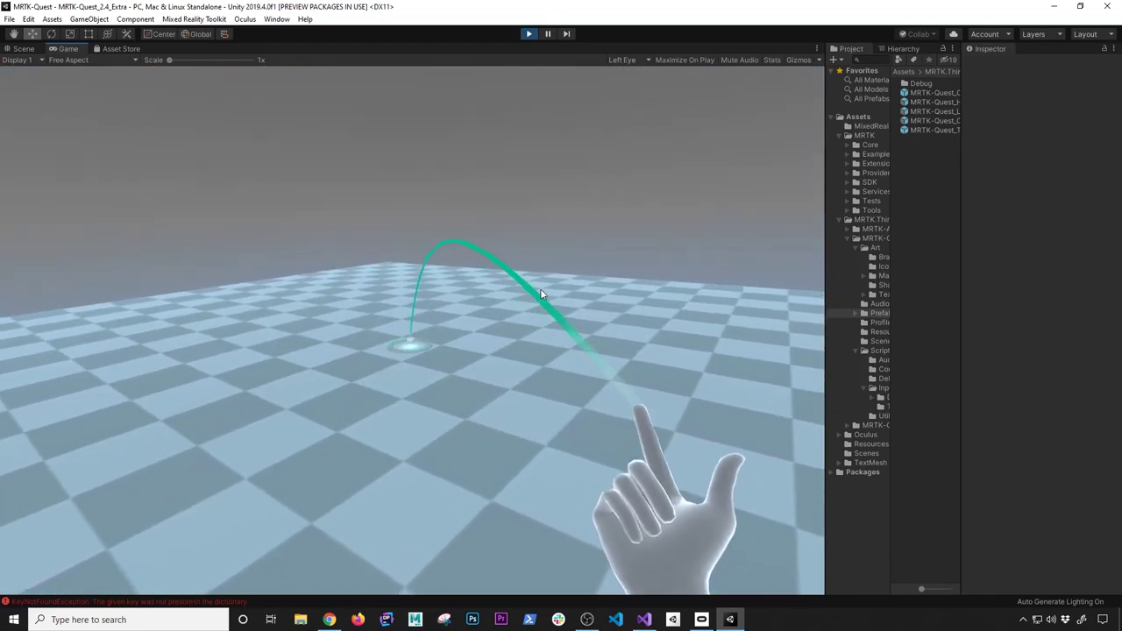
key("space")
key("space")
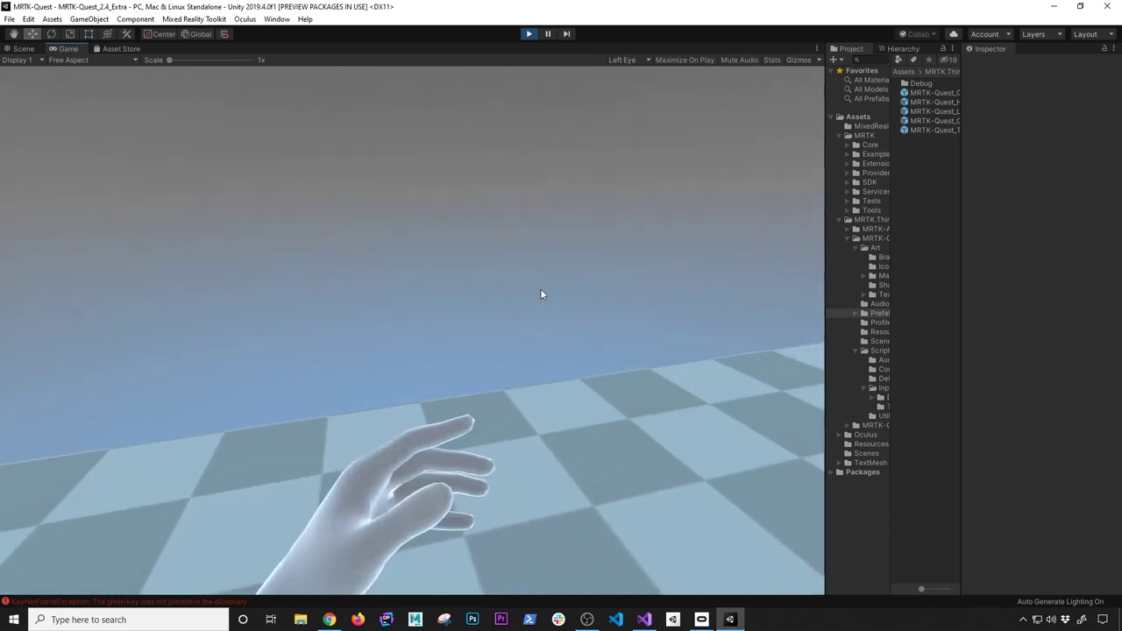
key("space")
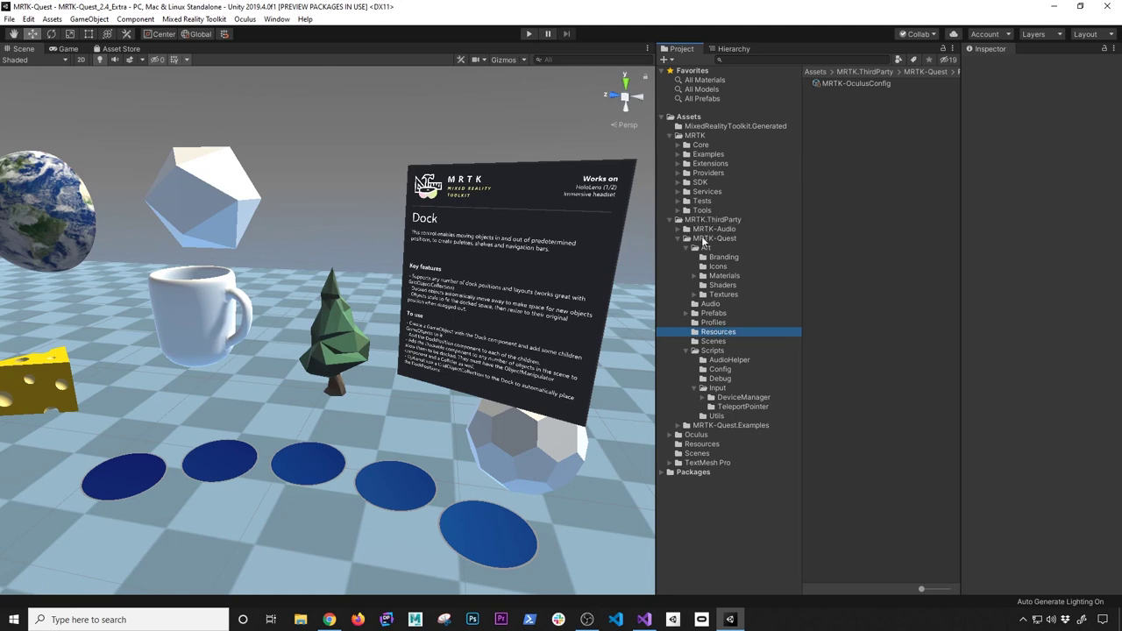
Select MRTK-OculusConfig and follow its Custom Hand Material to inspect HandMeshOutline
left_click(843, 84)
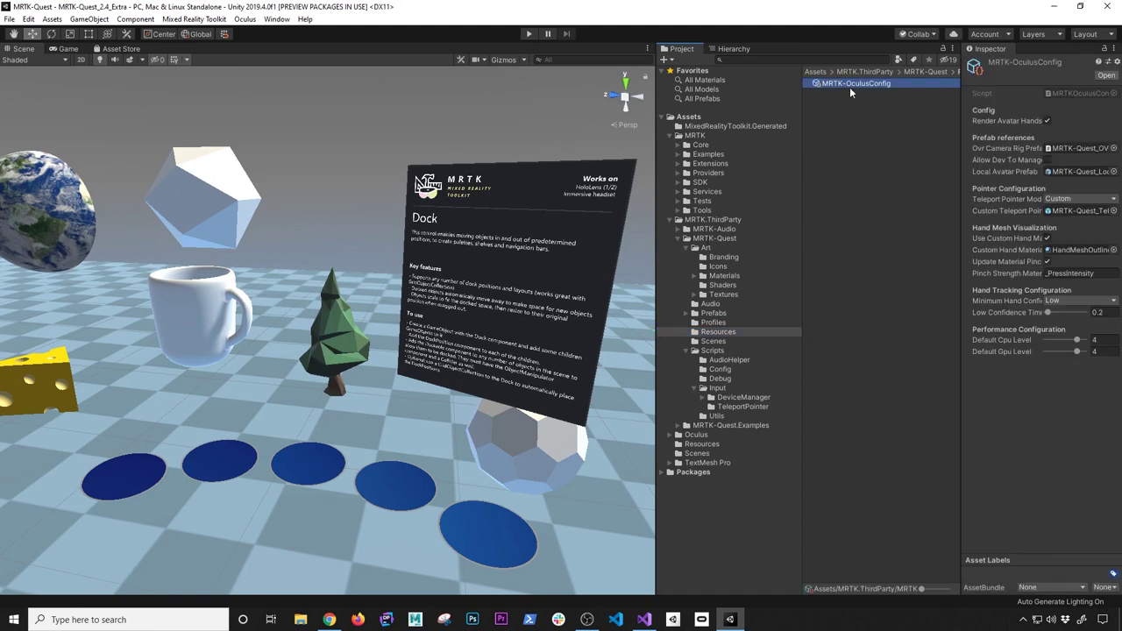
left_click_drag(957, 159, 752, 178)
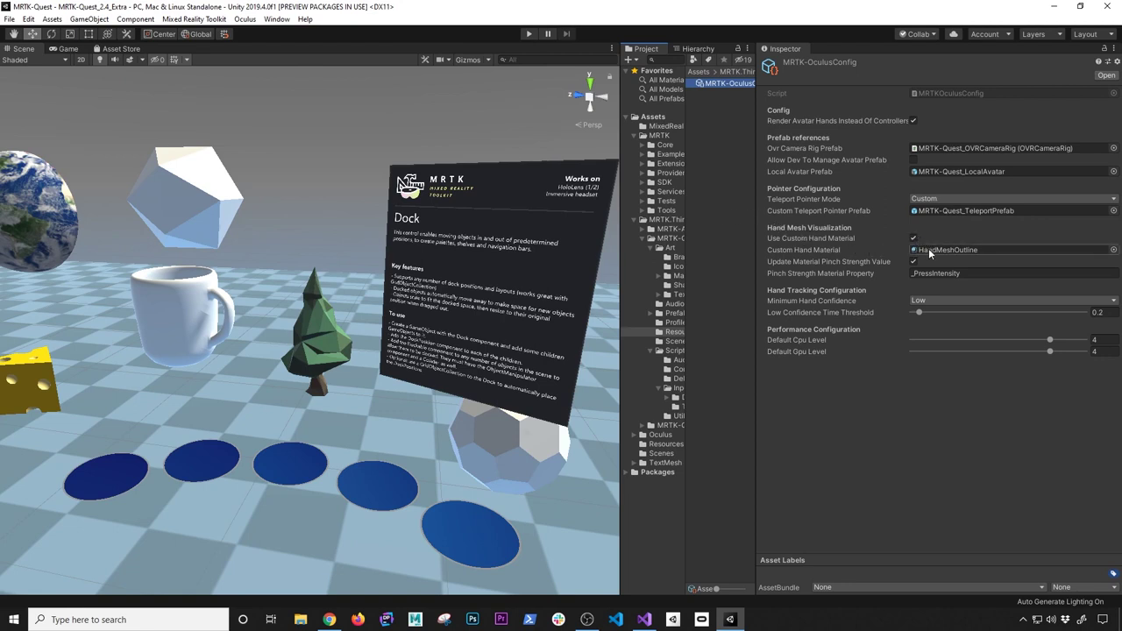
left_click(929, 253)
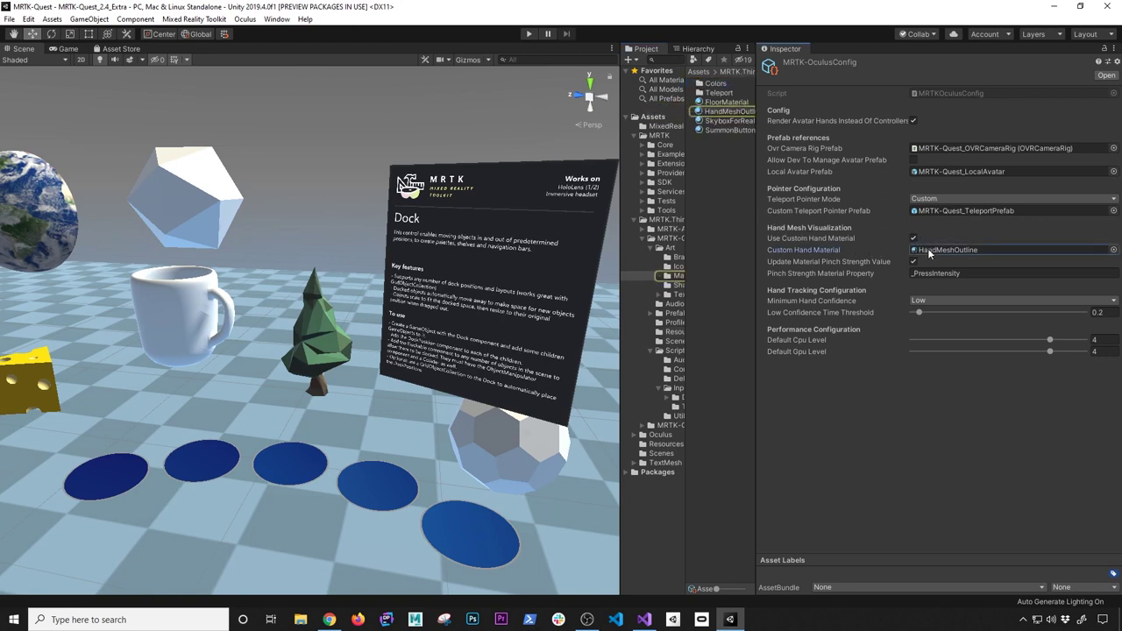
left_click(727, 111)
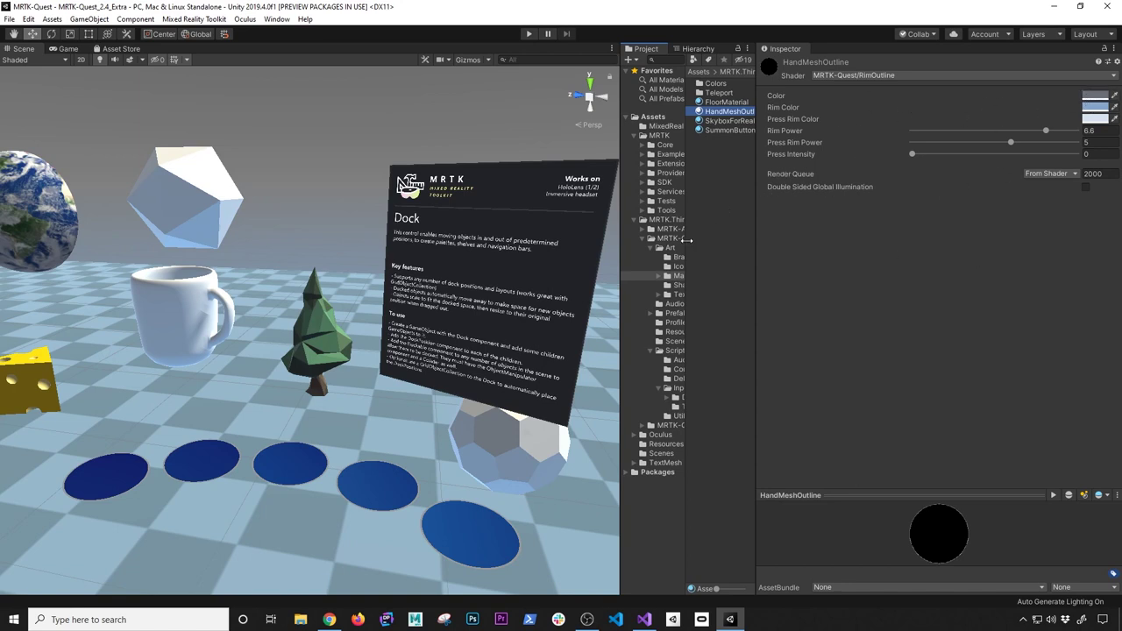
Resize the project and Inspector panels, then reselect MRTK-OculusConfig in Resources
left_click_drag(621, 240, 646, 226)
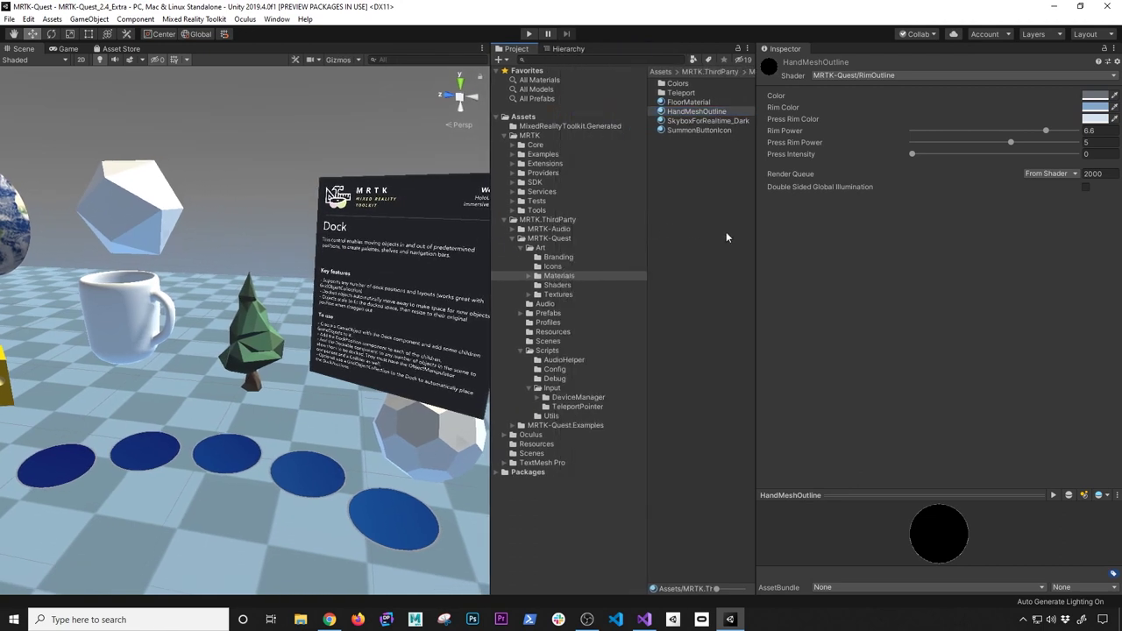
left_click_drag(755, 227, 800, 226)
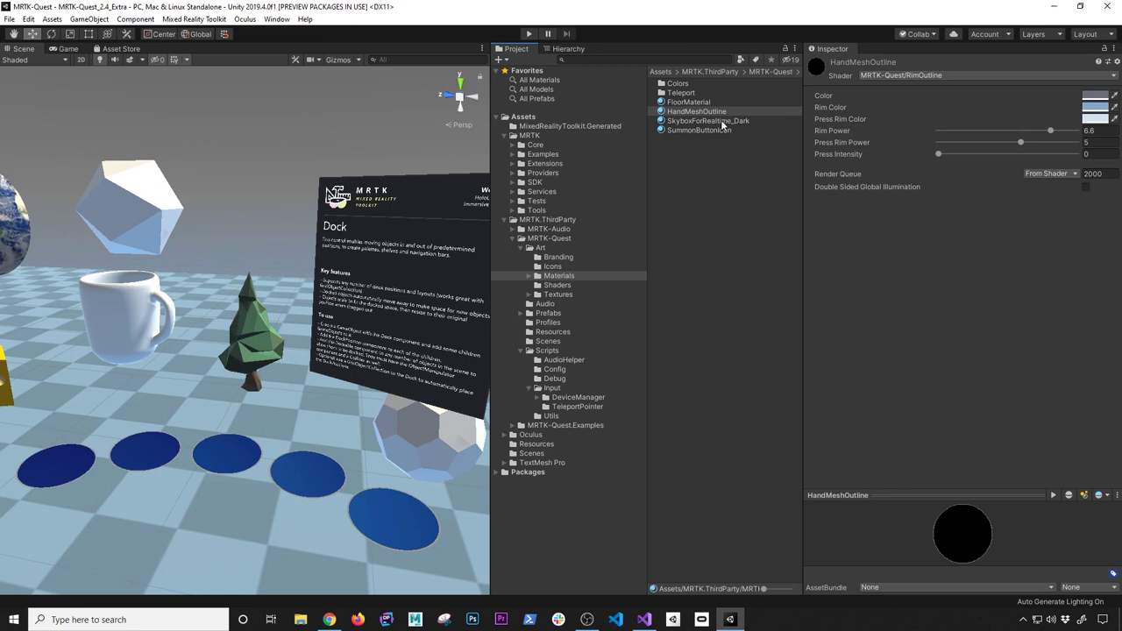
left_click(615, 331)
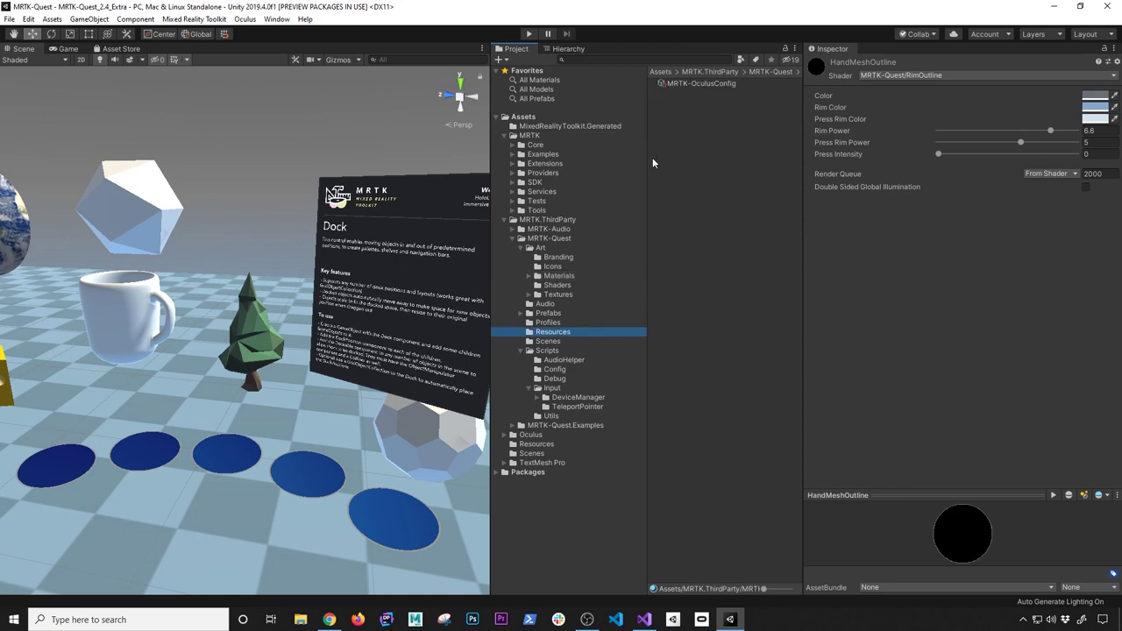
left_click(684, 83)
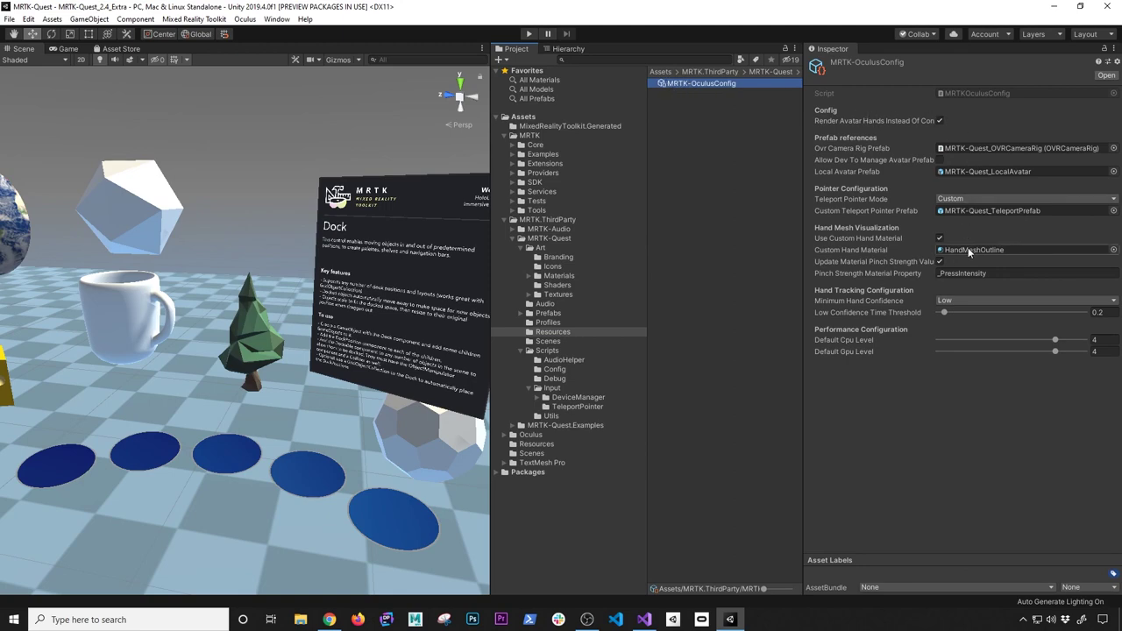
Keep HandMeshOutline as the custom hand material and bring up the Minimum Hand Confidence options
left_click(1113, 249)
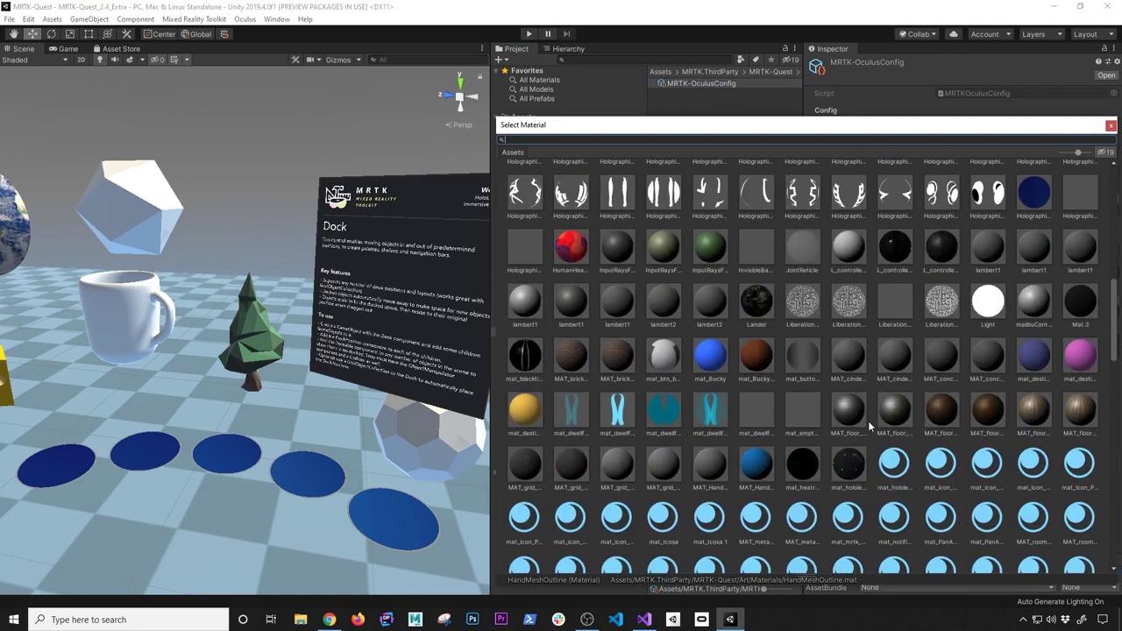
scroll(868, 421, "down", 3)
left_click(1109, 127)
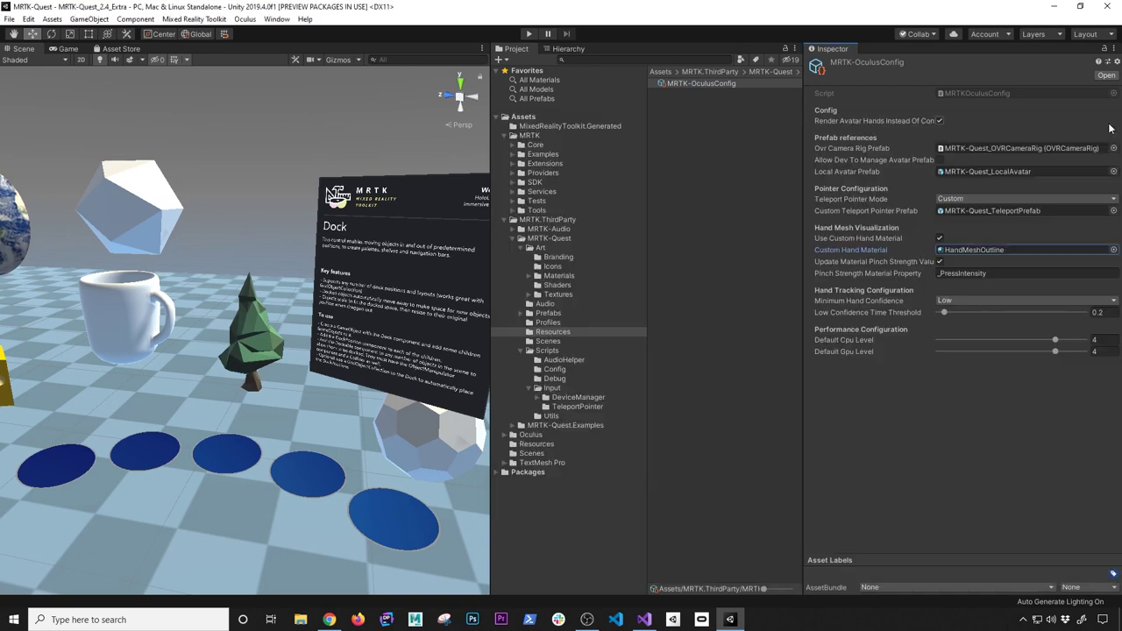
left_click(956, 301)
Pick High for Minimum Hand Confidence, then switch it to Low
left_click(960, 327)
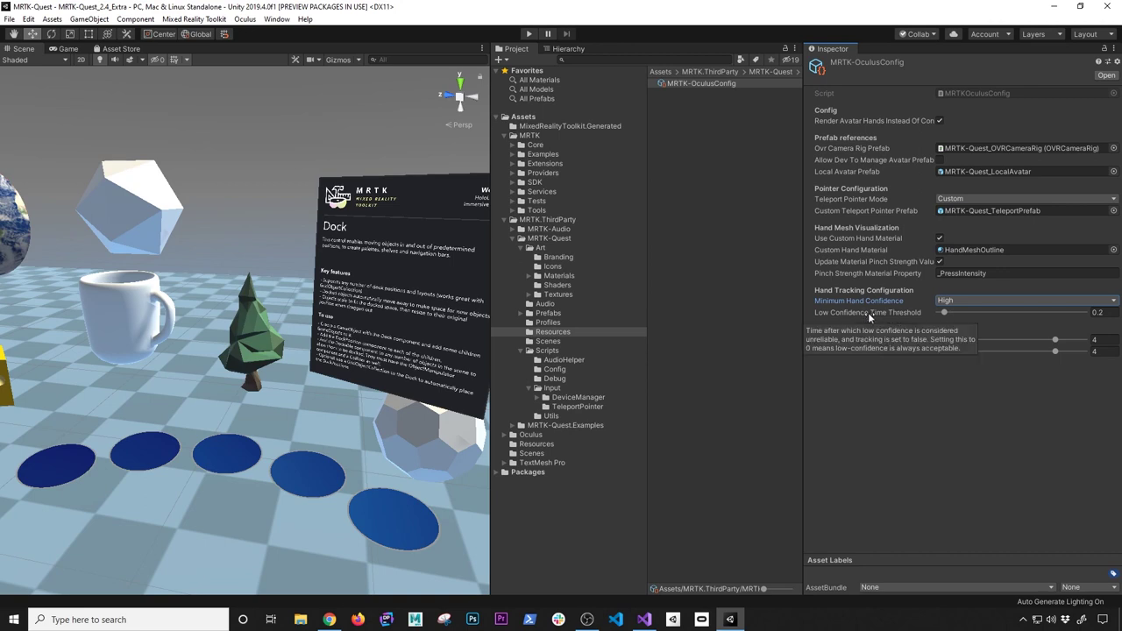
mouse_move(877, 313)
left_click(943, 313)
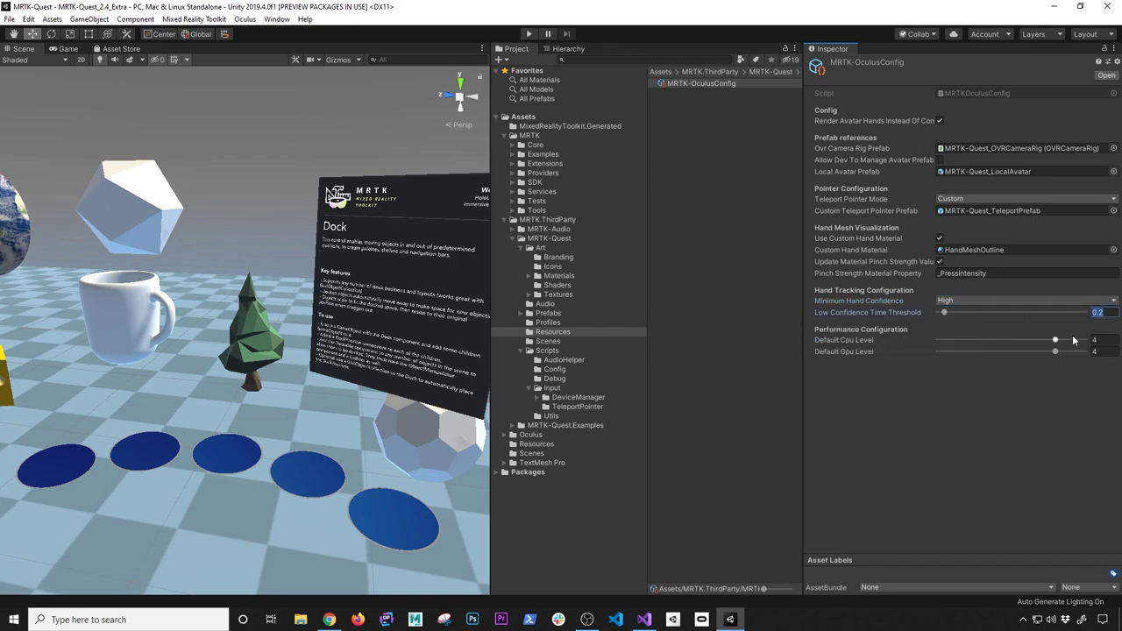
left_click(941, 304)
left_click(950, 311)
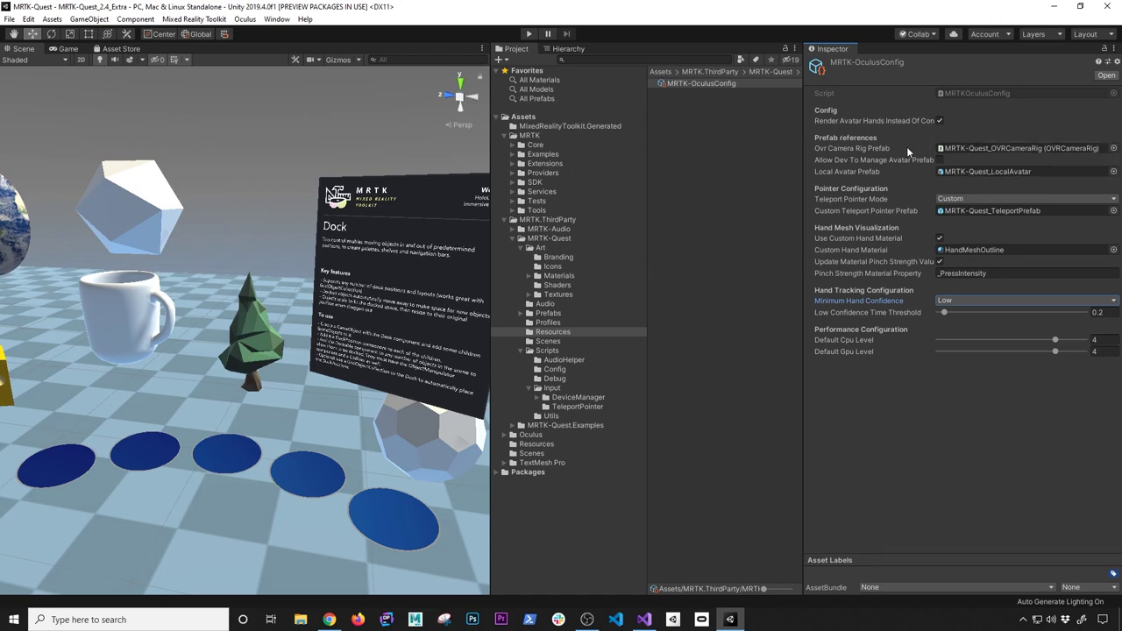
Open MRTK-Quest_TeleportPrefab from the Custom Teleport Pointer Prefab field and show its Hierarchy
mouse_move(908, 149)
double_click(970, 211)
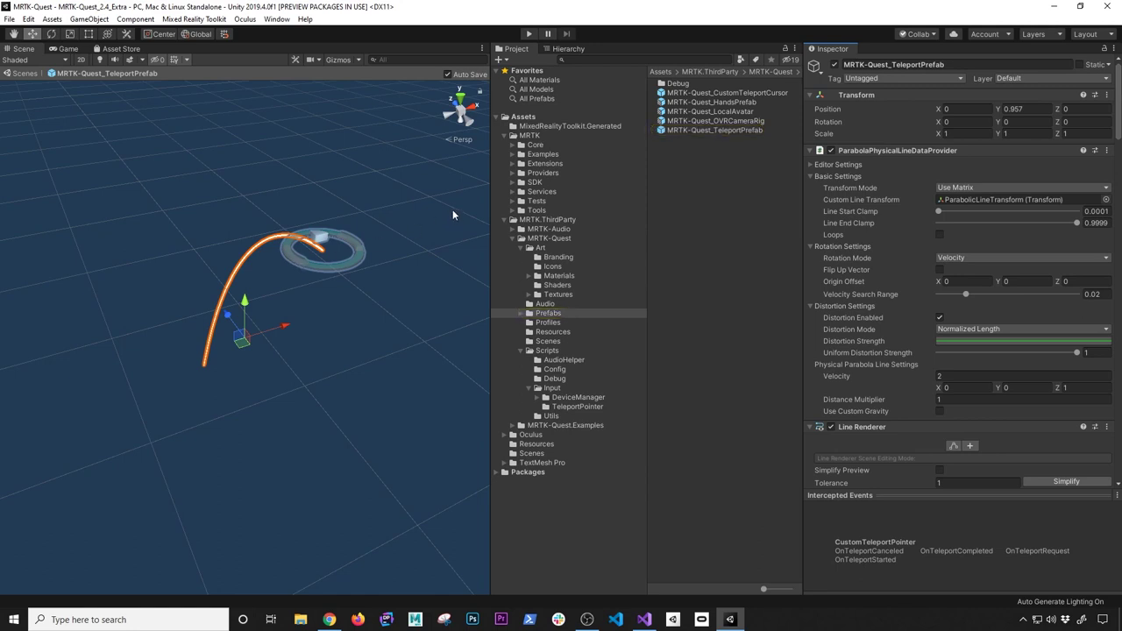
left_click_drag(326, 300, 372, 307, "alt")
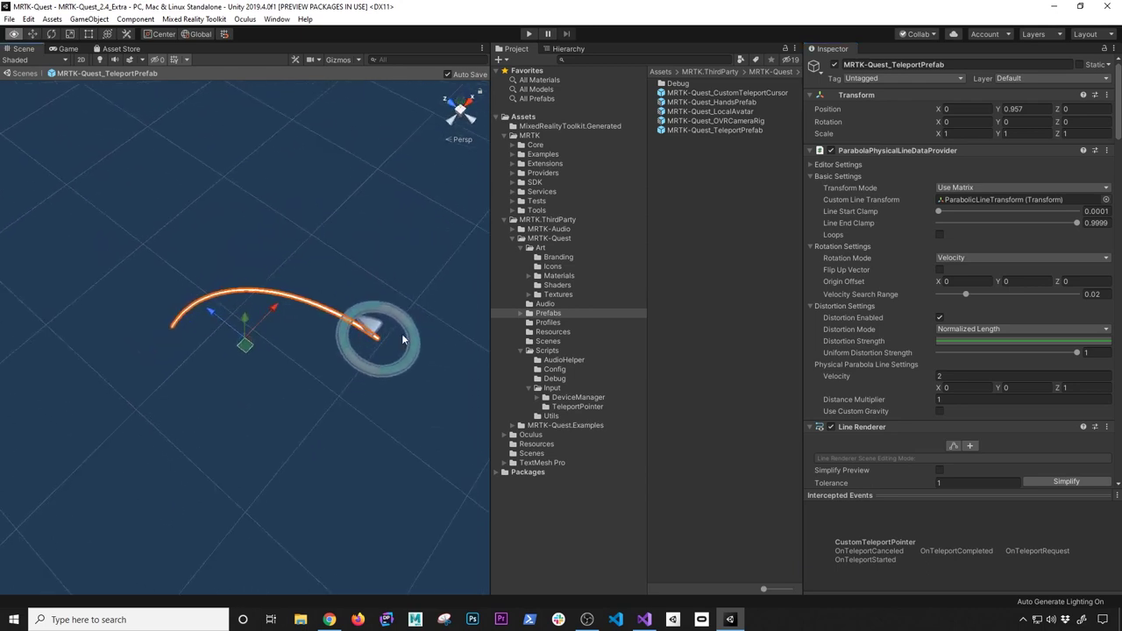
left_click(552, 49)
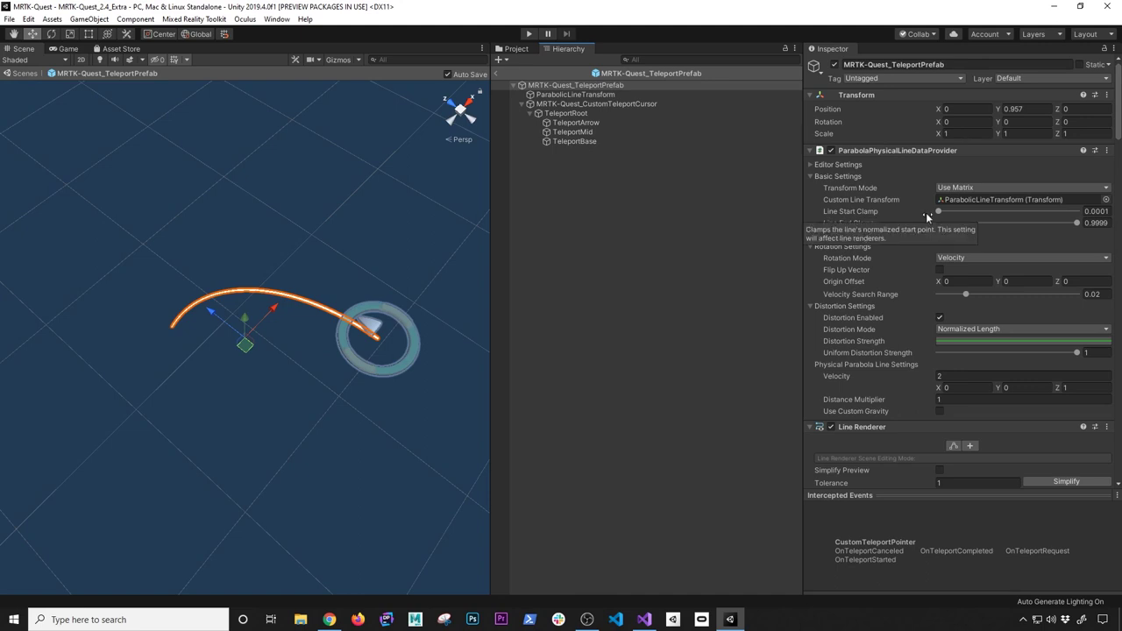
scroll(916, 219, "down", 4)
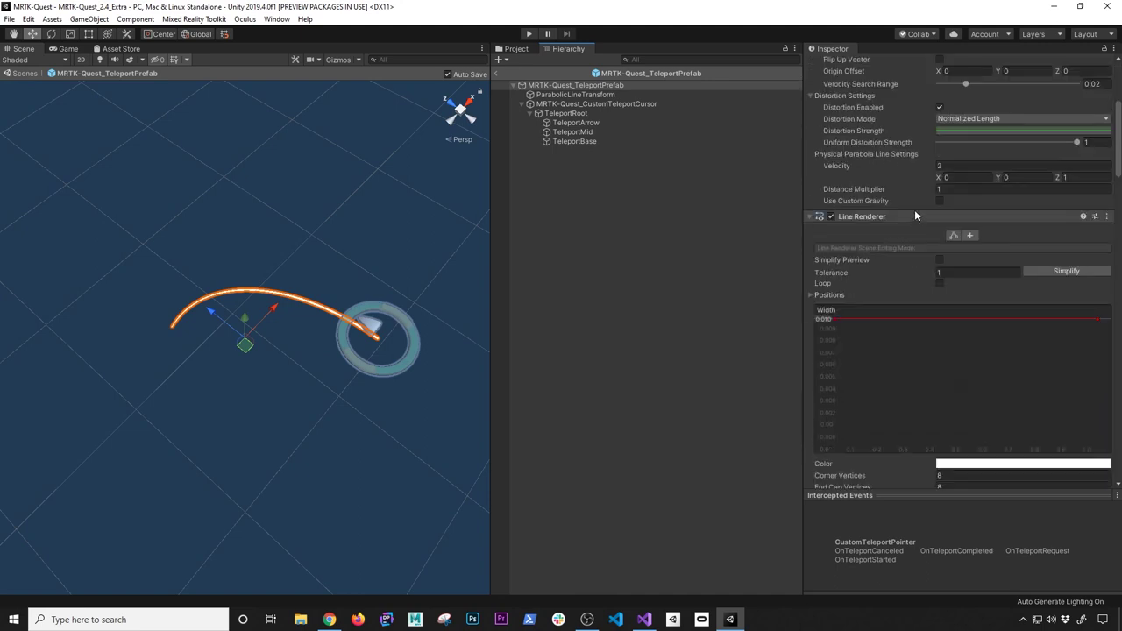
scroll(916, 210, "down", 6)
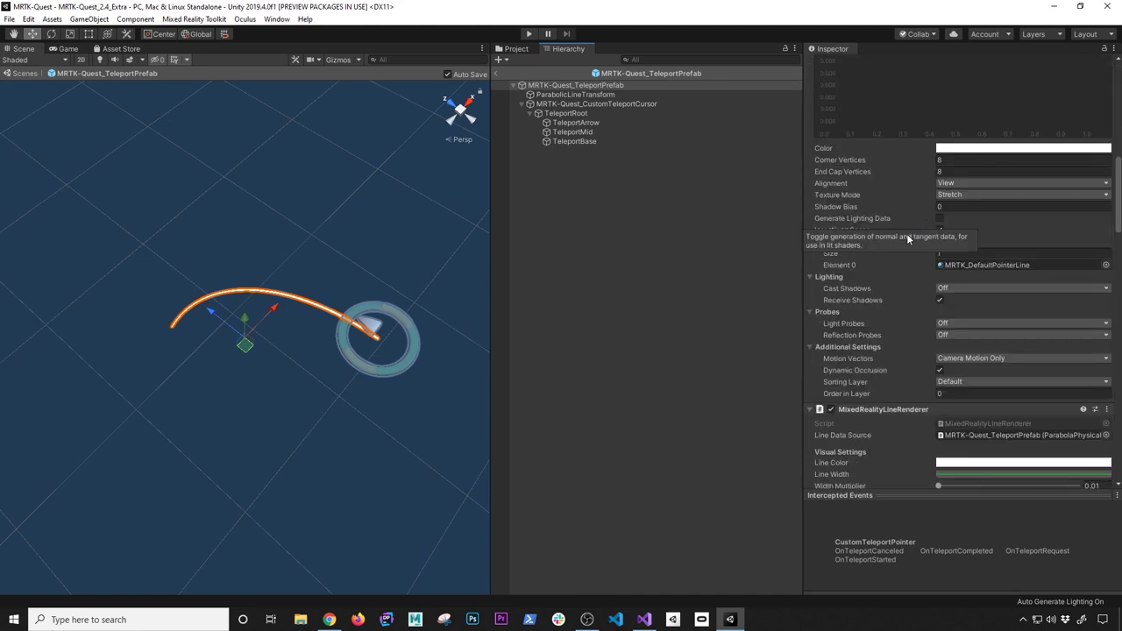
scroll(897, 282, "down", 4)
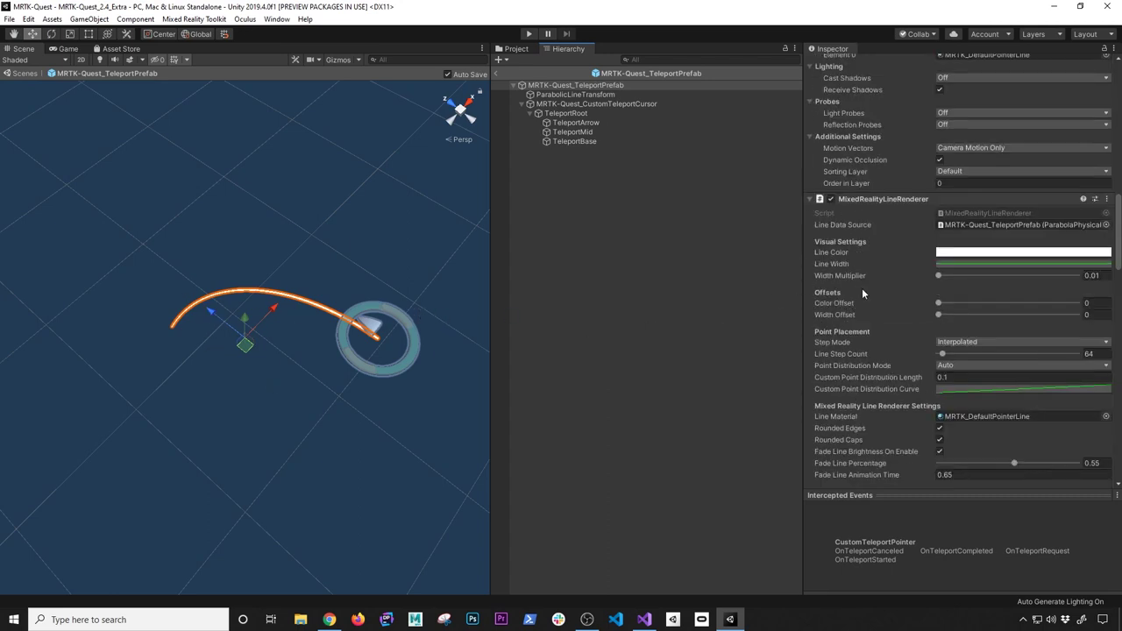
scroll(861, 290, "down", 2)
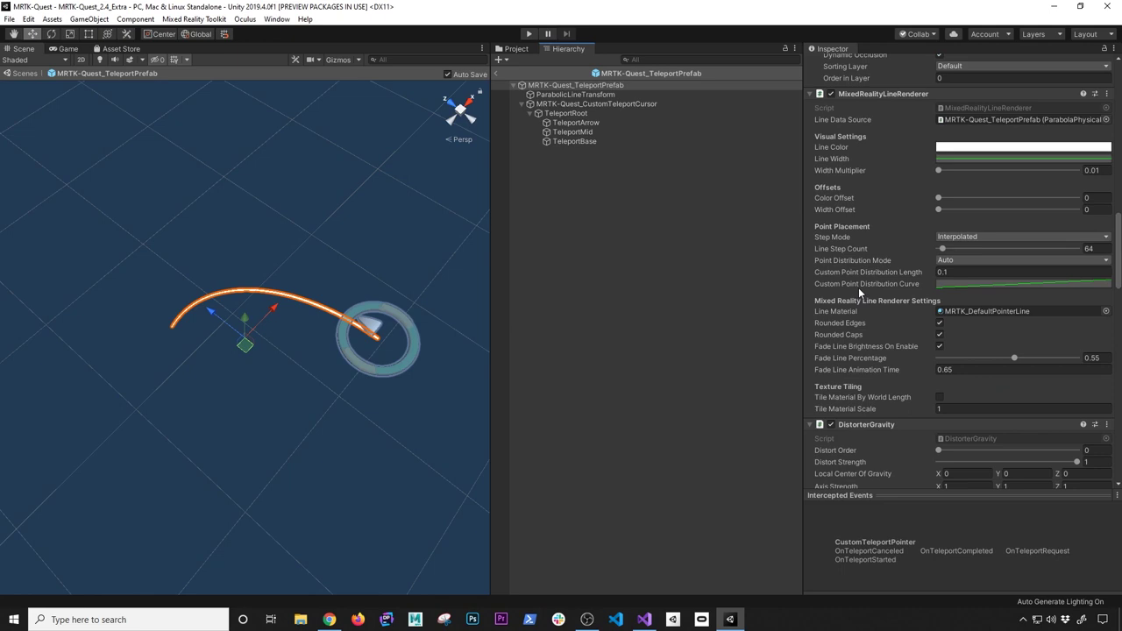
scroll(858, 287, "down", 4)
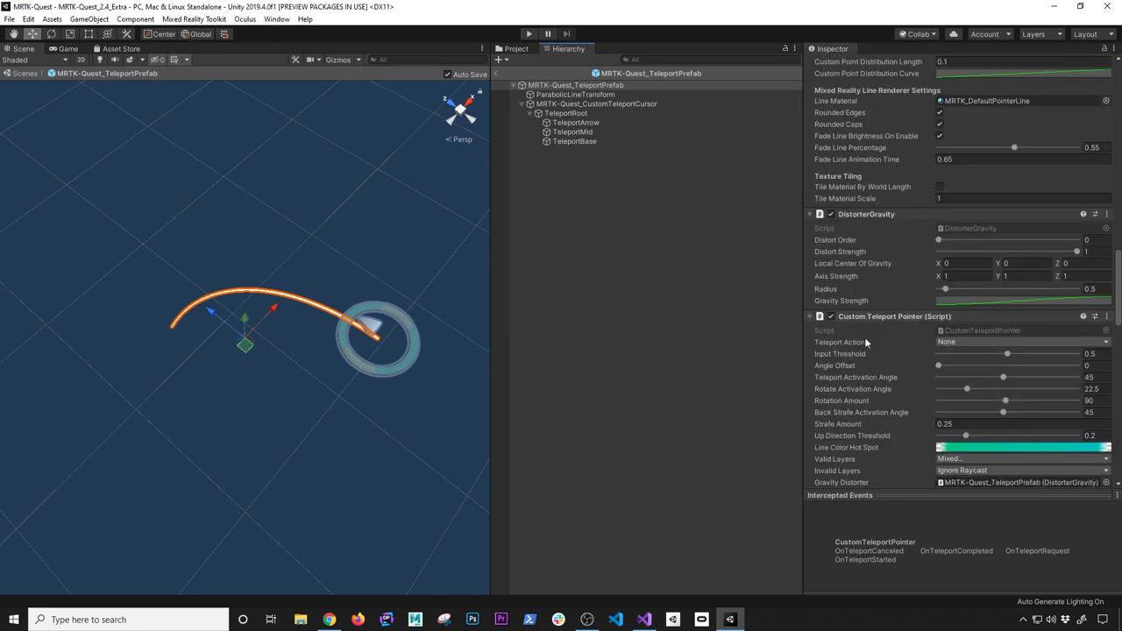
scroll(881, 329, "down", 2)
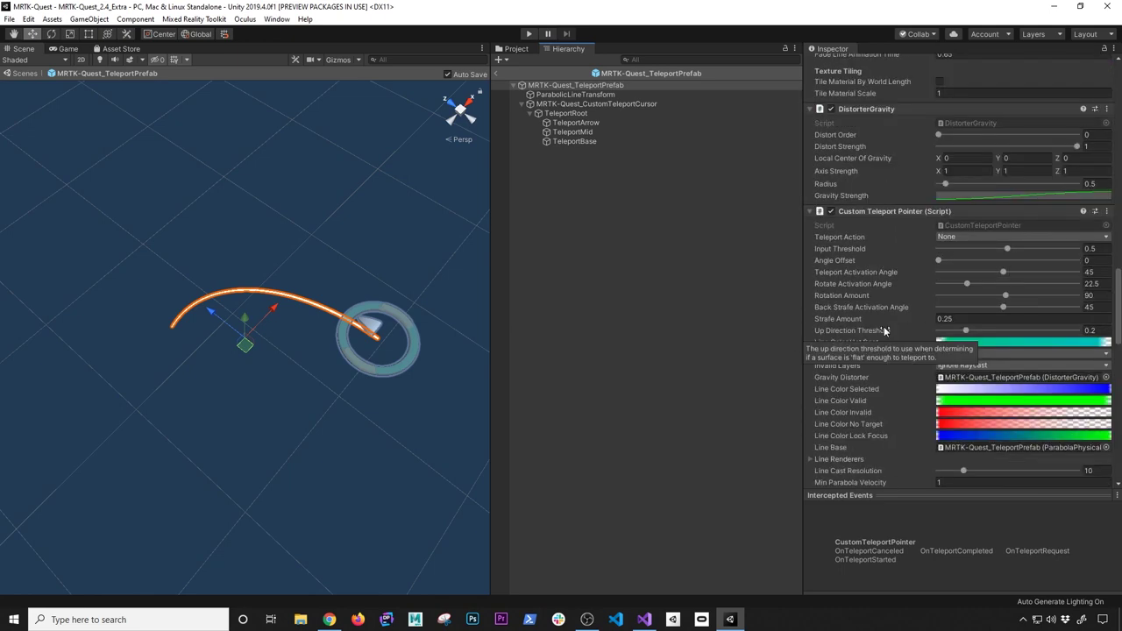
scroll(886, 363, "down", 4)
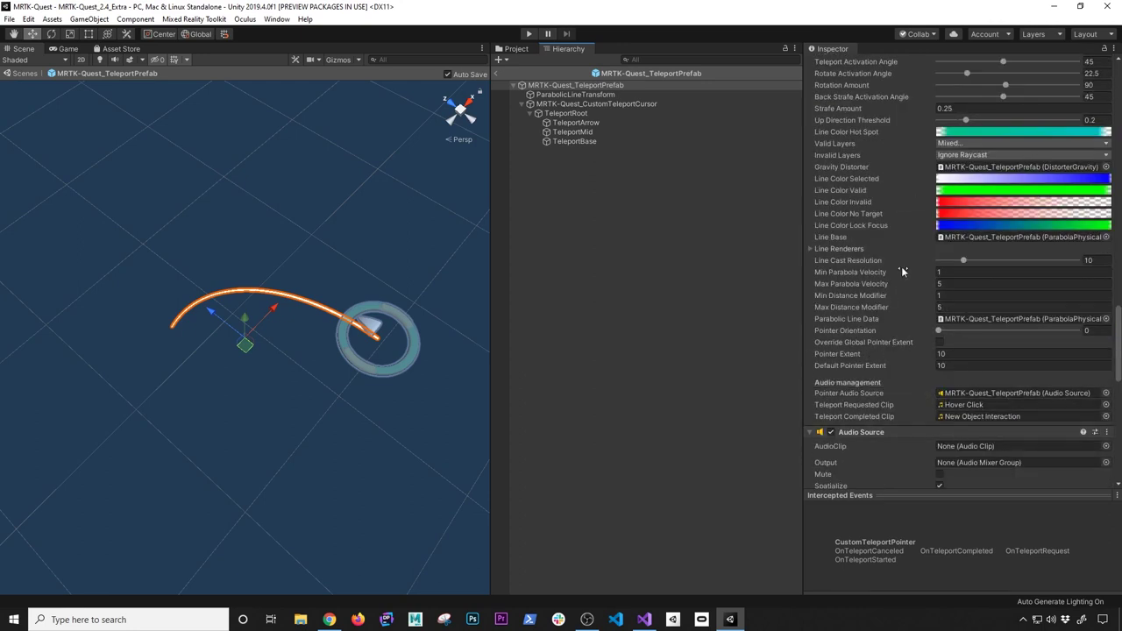
scroll(894, 259, "up", 5)
Inspect CustomTeleportCursor, TeleportRoot, TeleportArrow and TeleportMid, then exit Prefab Mode
left_click(601, 105)
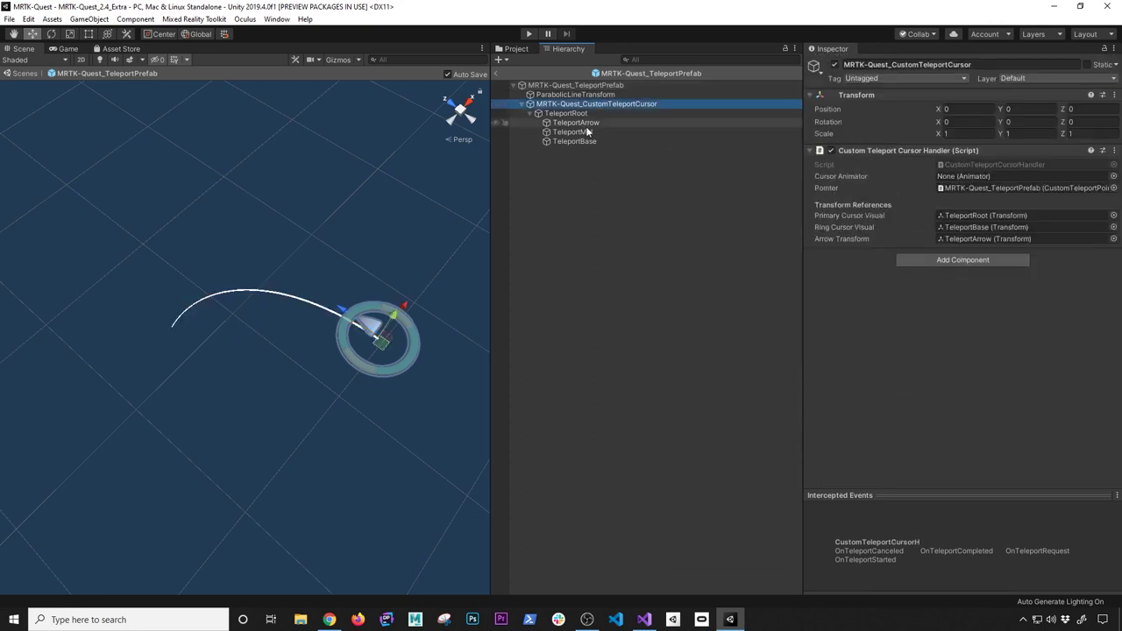
left_click(568, 114)
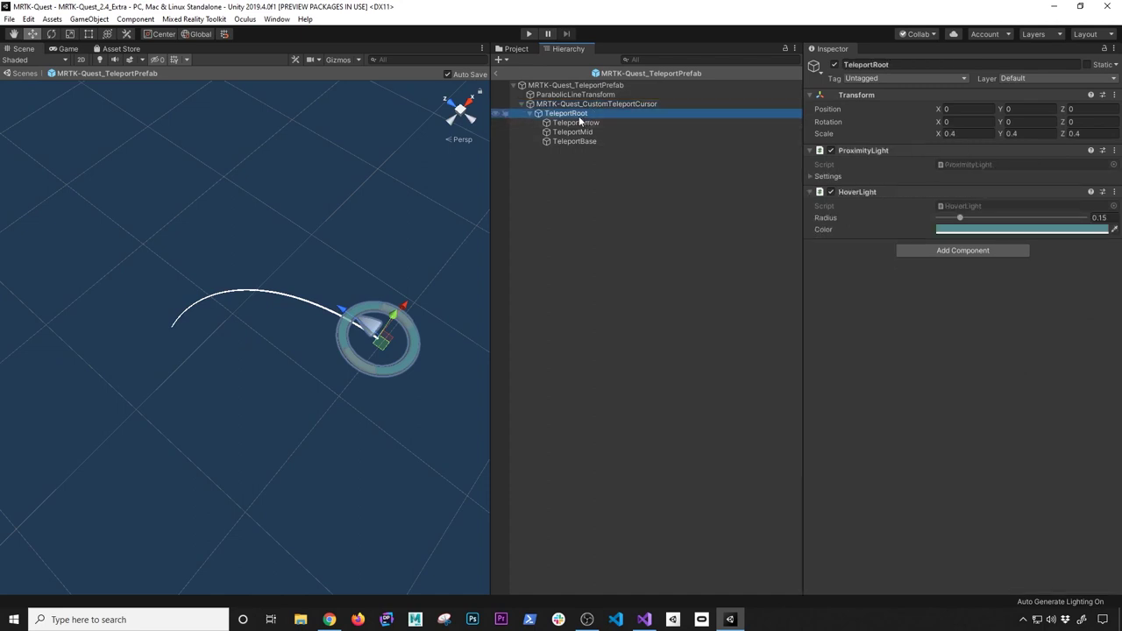
left_click(581, 122)
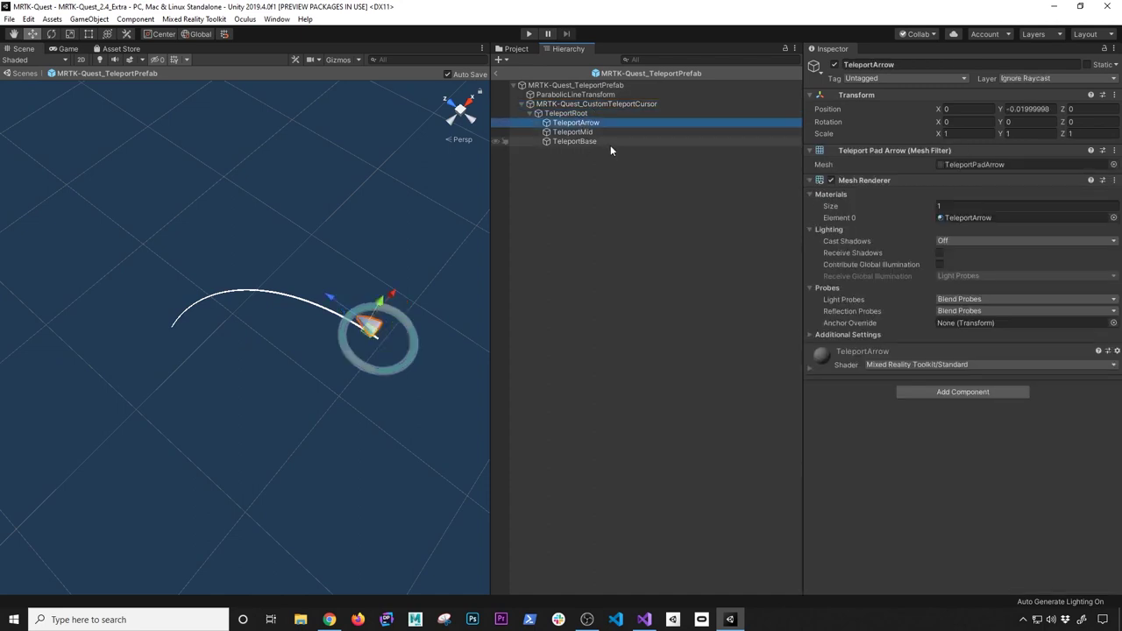
scroll(386, 308, "up", 2)
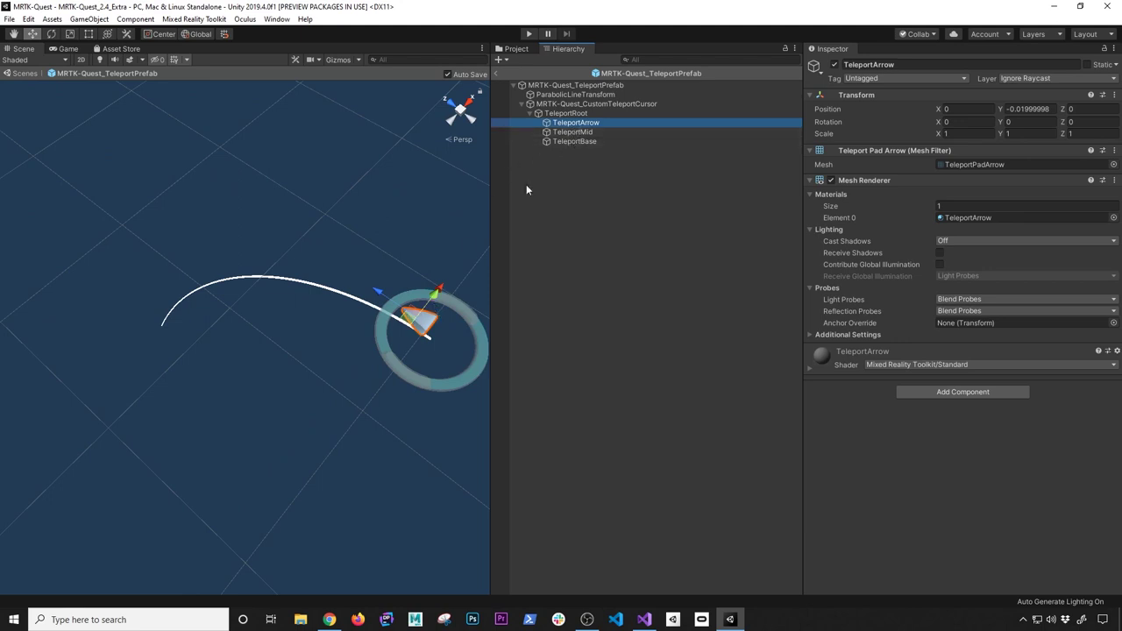
left_click(572, 131)
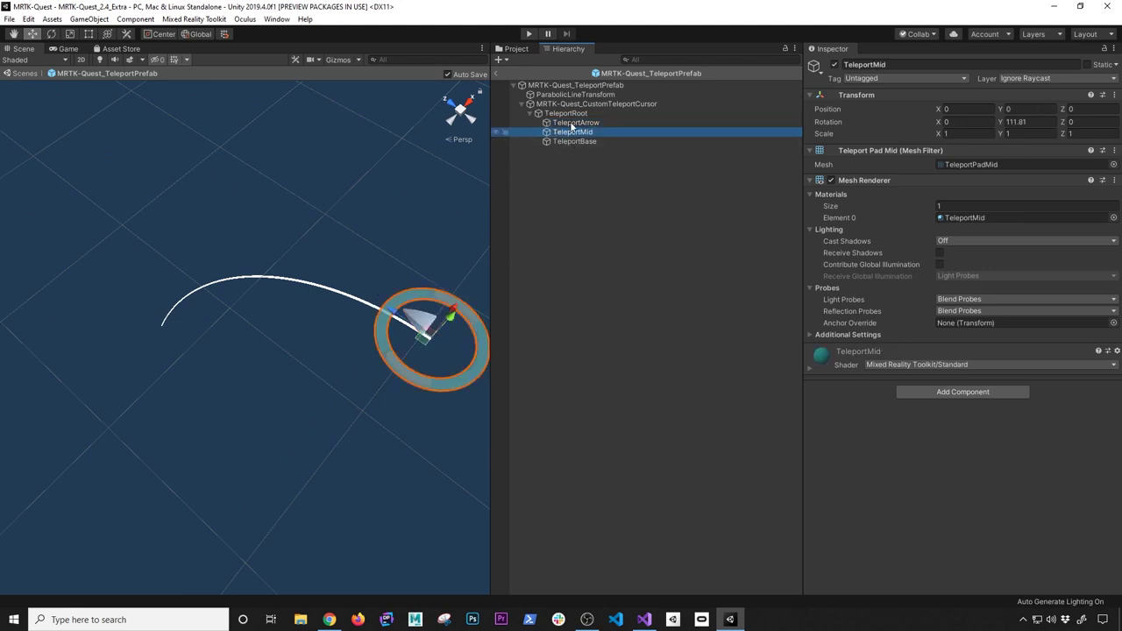
left_click(496, 73)
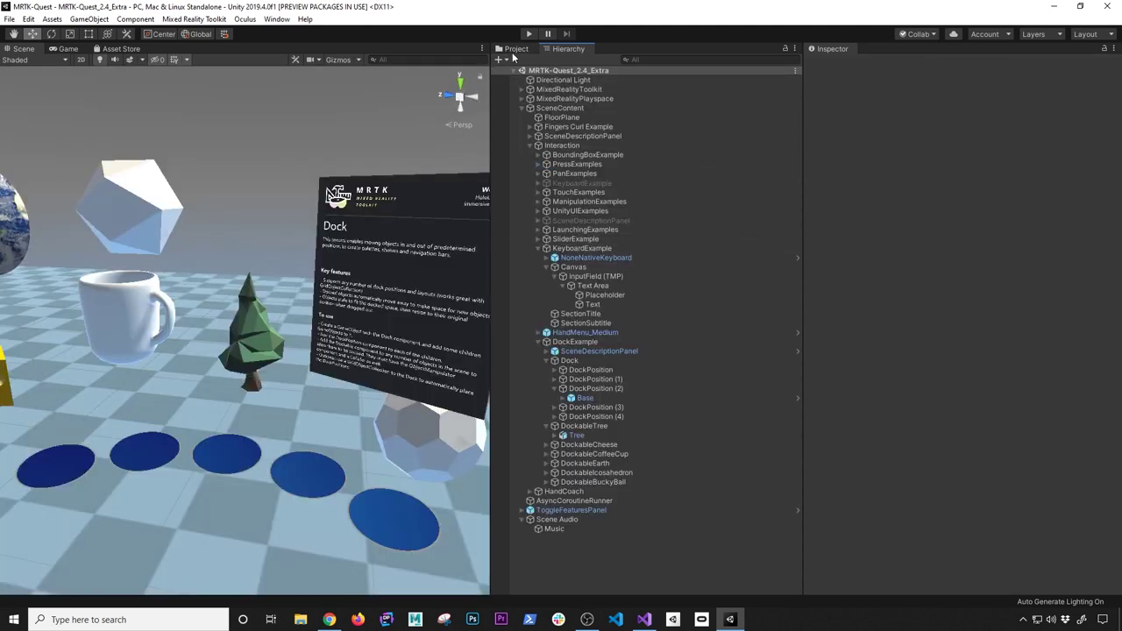
Reselect MRTK-OculusConfig in the MRTK-Quest Resources folder
left_click(513, 50)
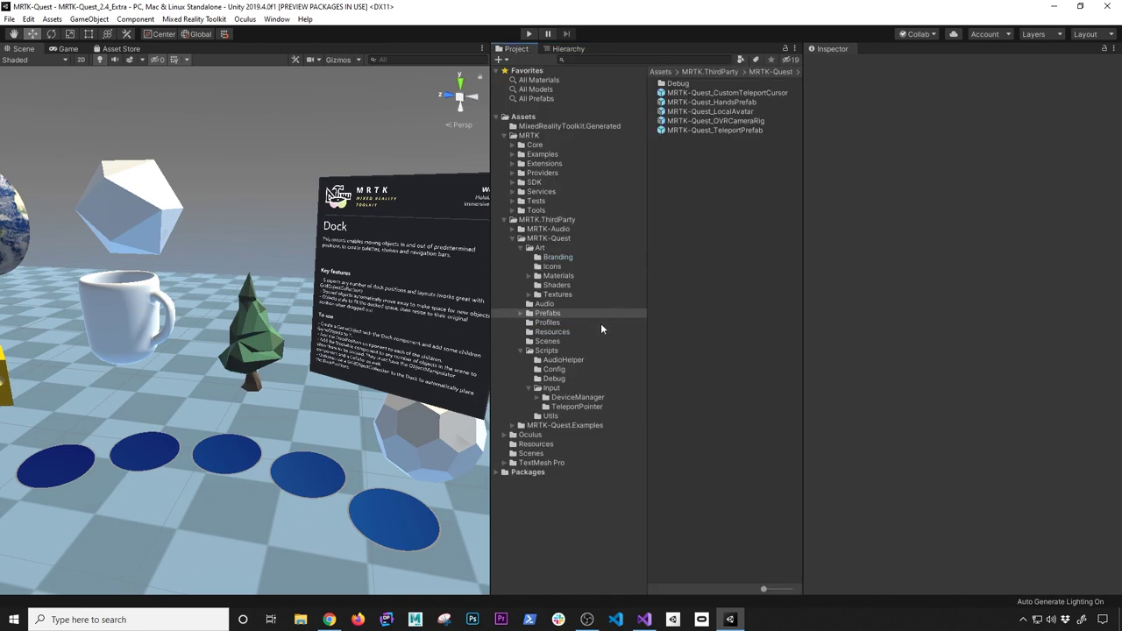
left_click(568, 331)
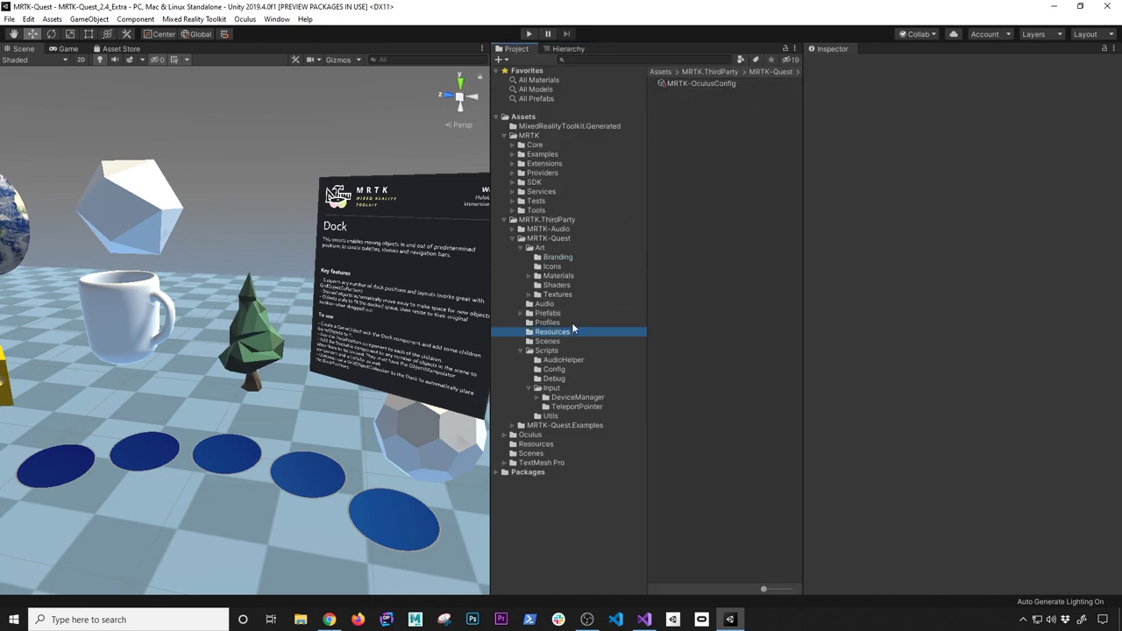
left_click(712, 83)
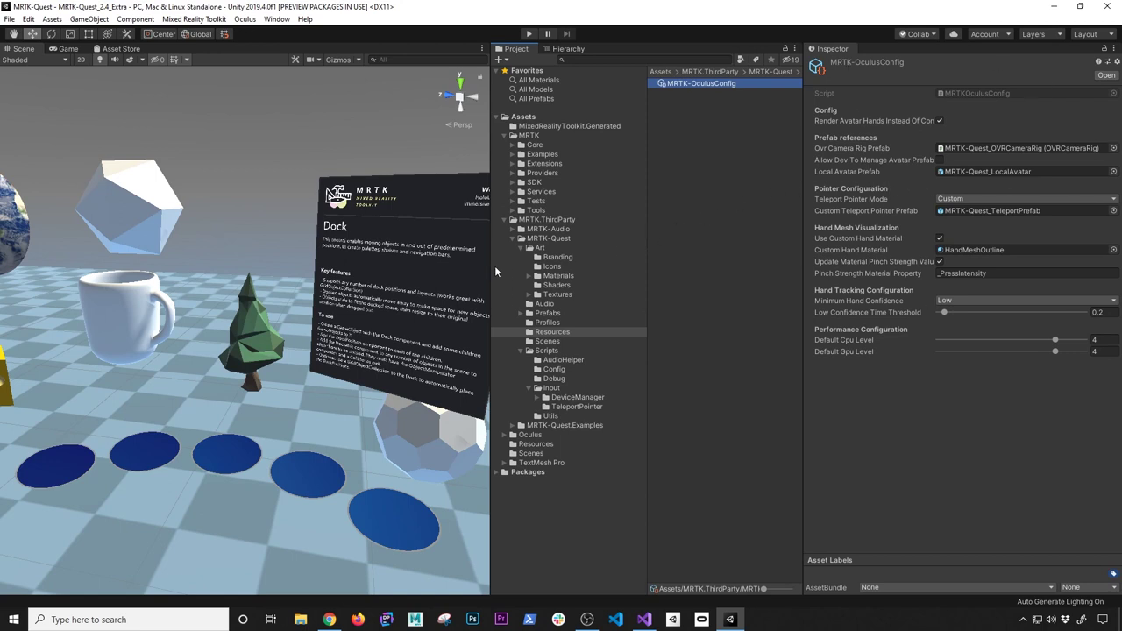
Resize the panels, collapse MRTK-Quest and open the MRTK-Quest.Examples Scenes folder
left_click_drag(491, 265, 673, 285)
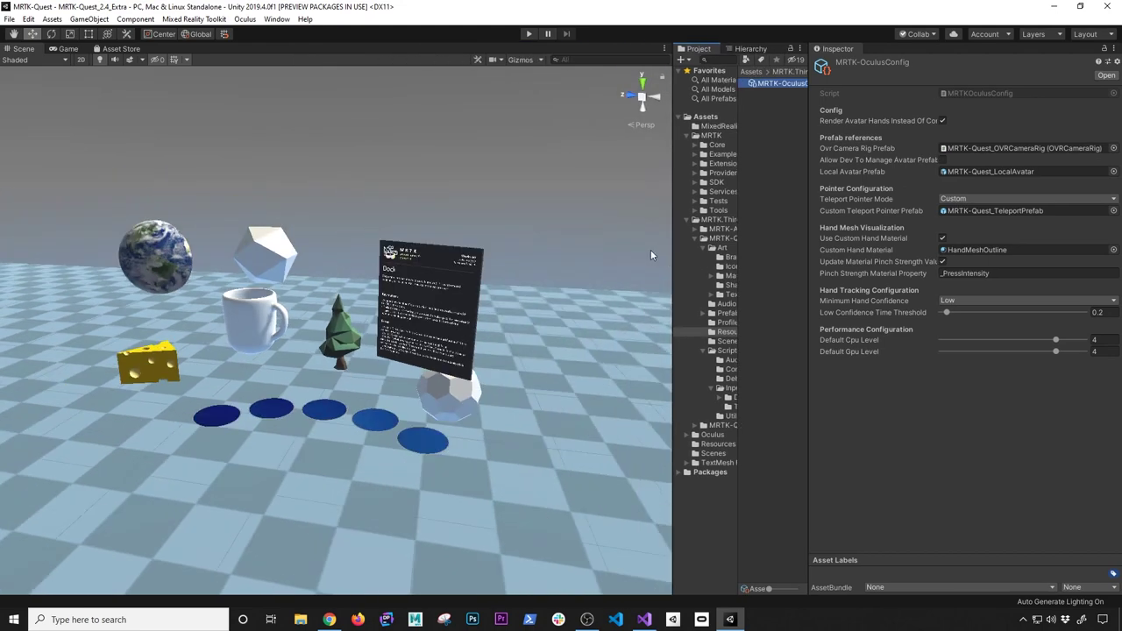
left_click_drag(672, 232, 530, 235)
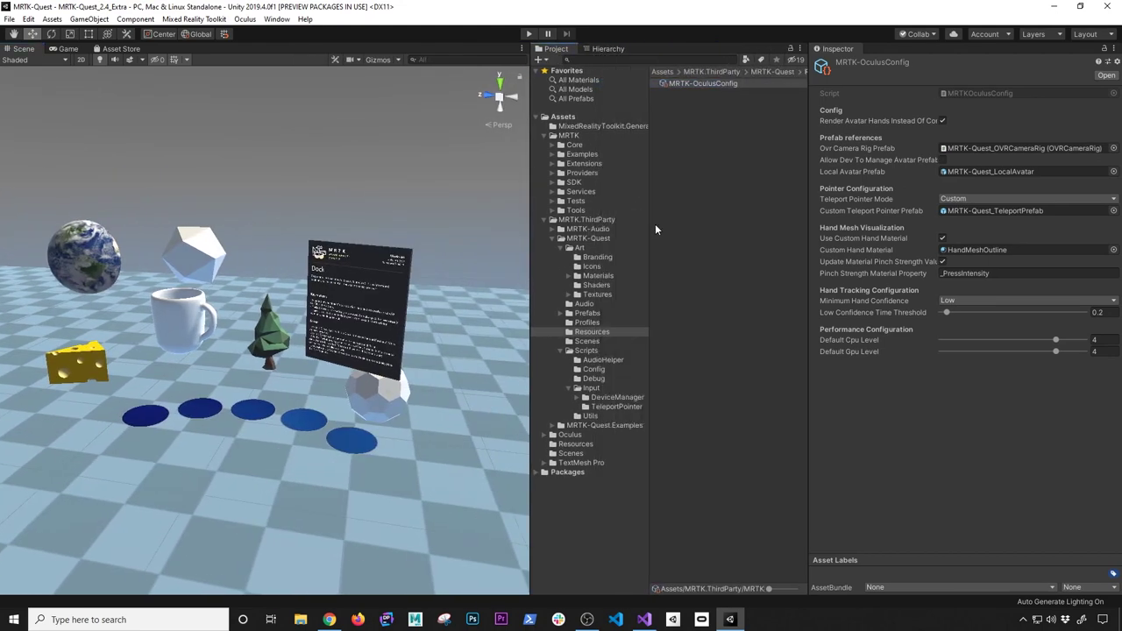
left_click(553, 238)
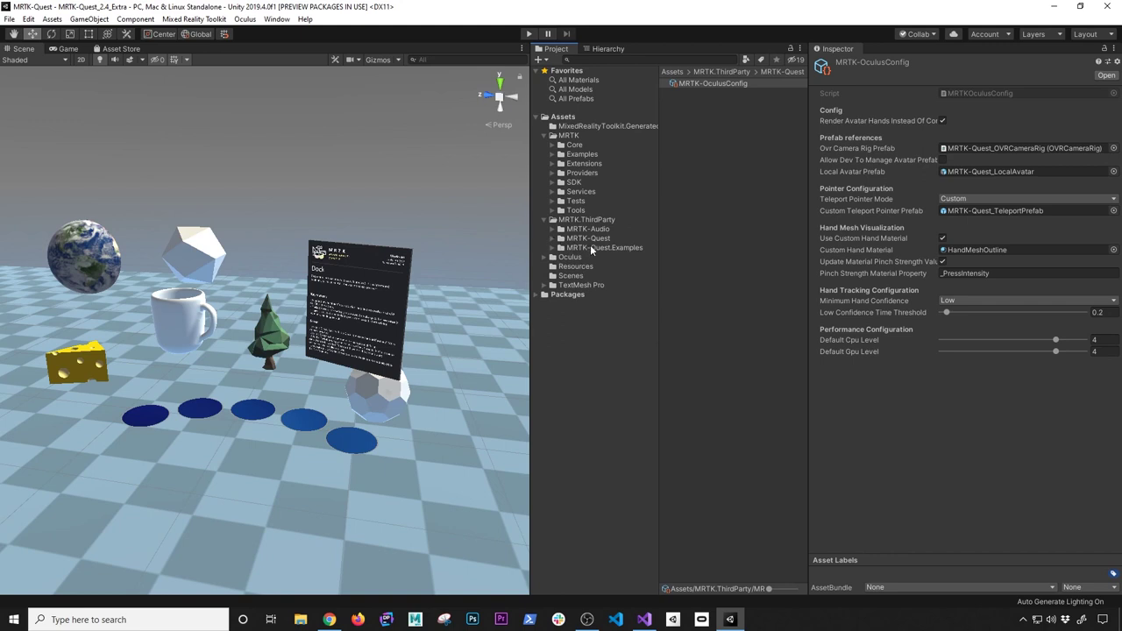
left_click(593, 248)
double_click(685, 84)
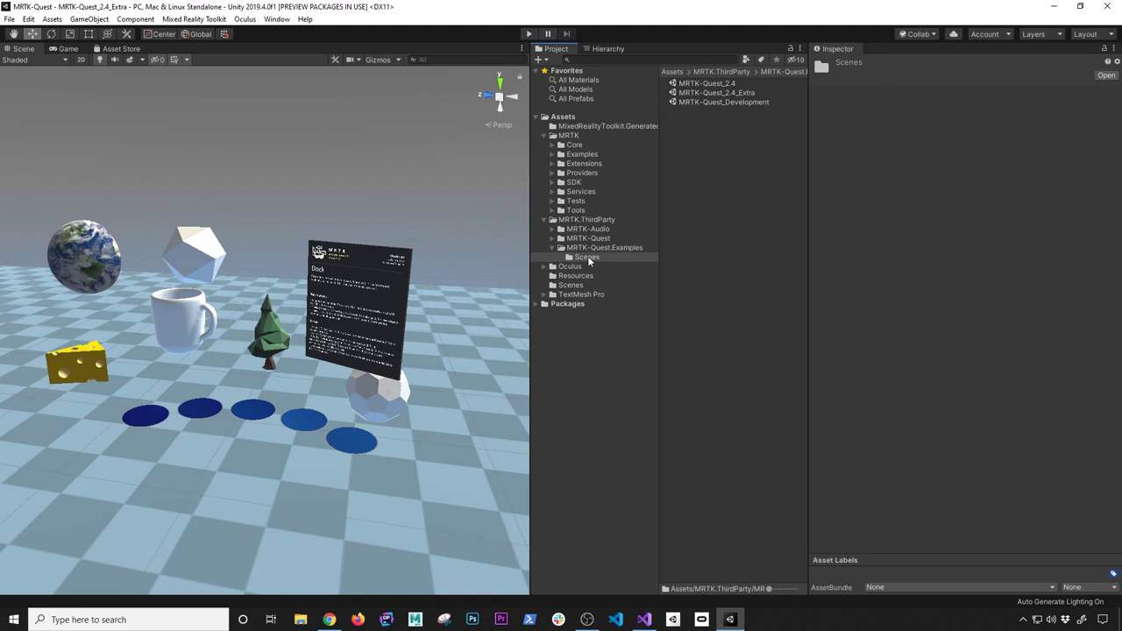
Open the MRTK-Quest_2.4 scene and pan to centre its objects
left_click(685, 83)
left_click(685, 83)
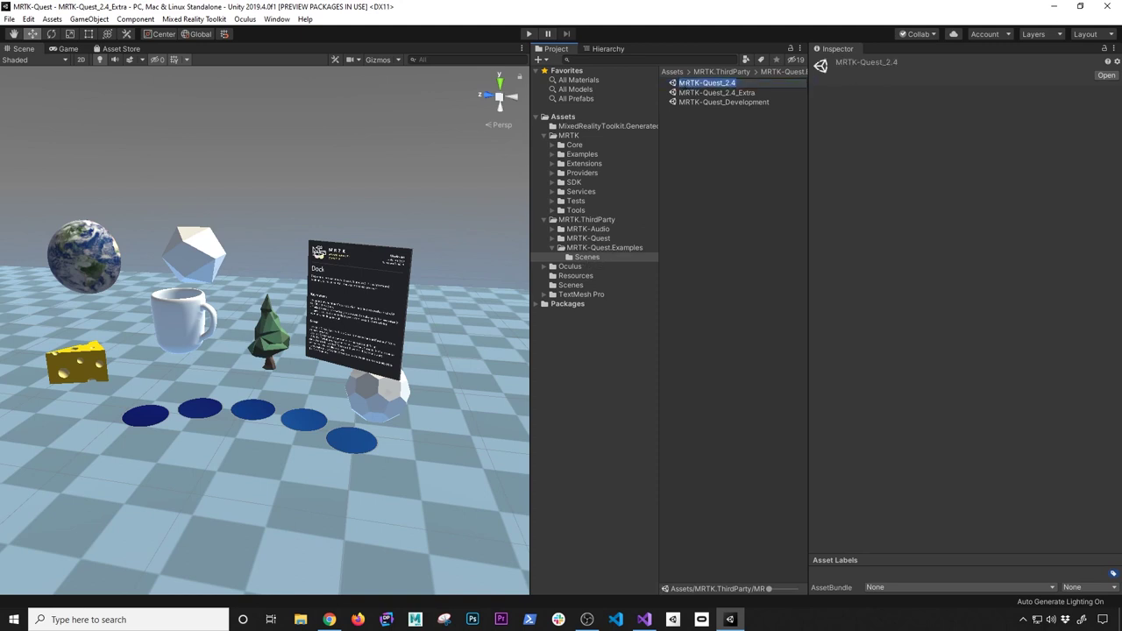
double_click(692, 83)
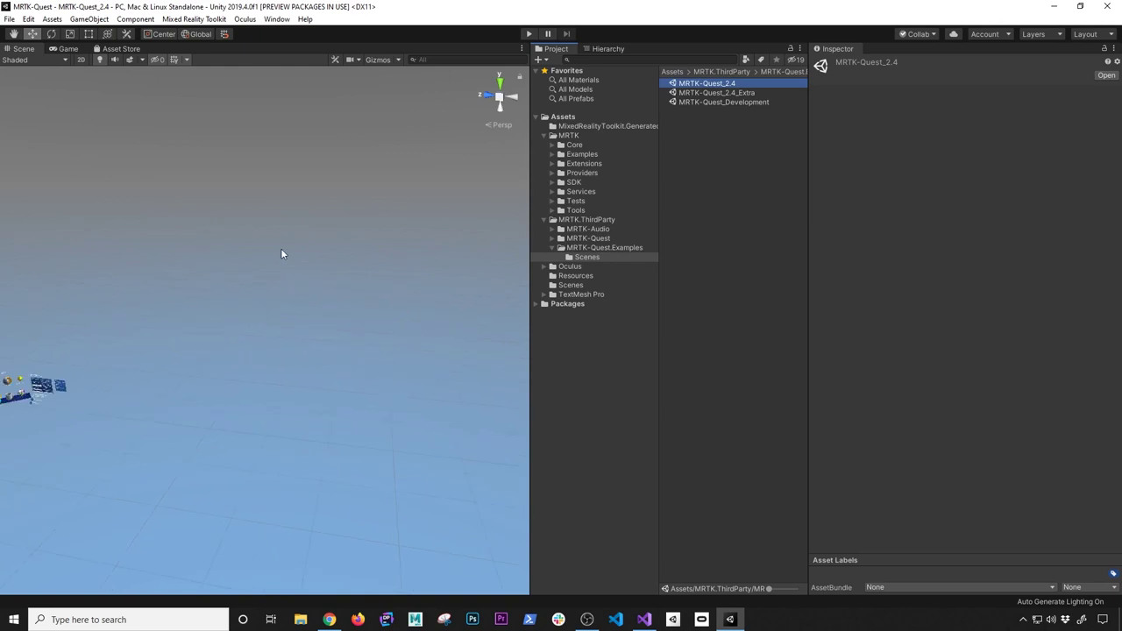
middle_click_drag(207, 316, 405, 298)
scroll(296, 322, "up", 6)
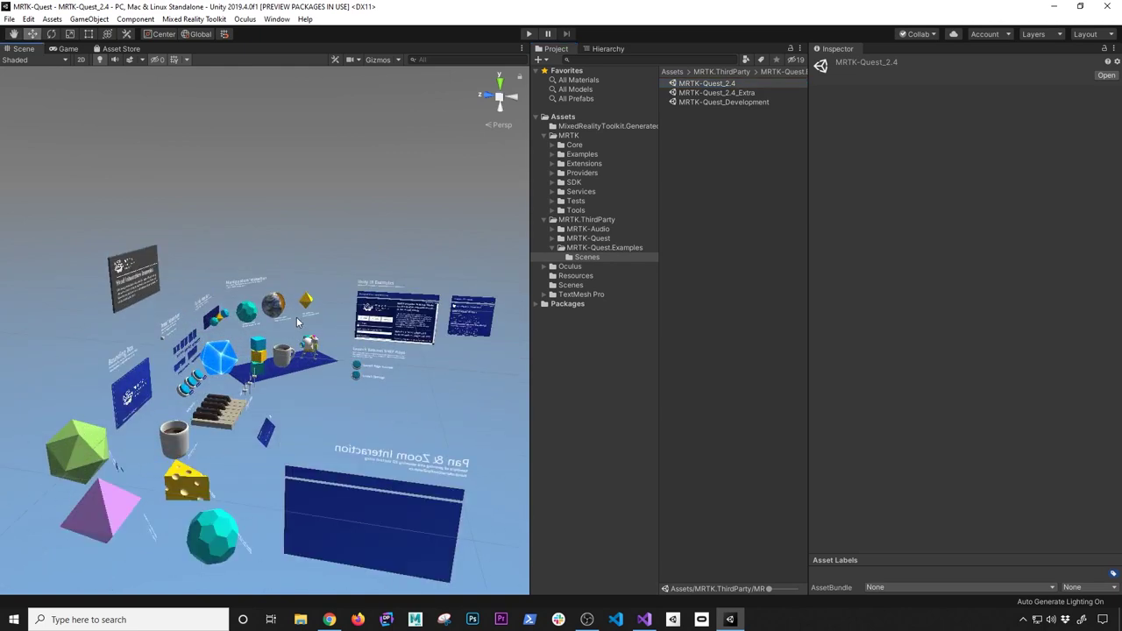
Open MRTK-Quest_2.4_Extra and pan across its earth, mug and example objects
left_click(706, 94)
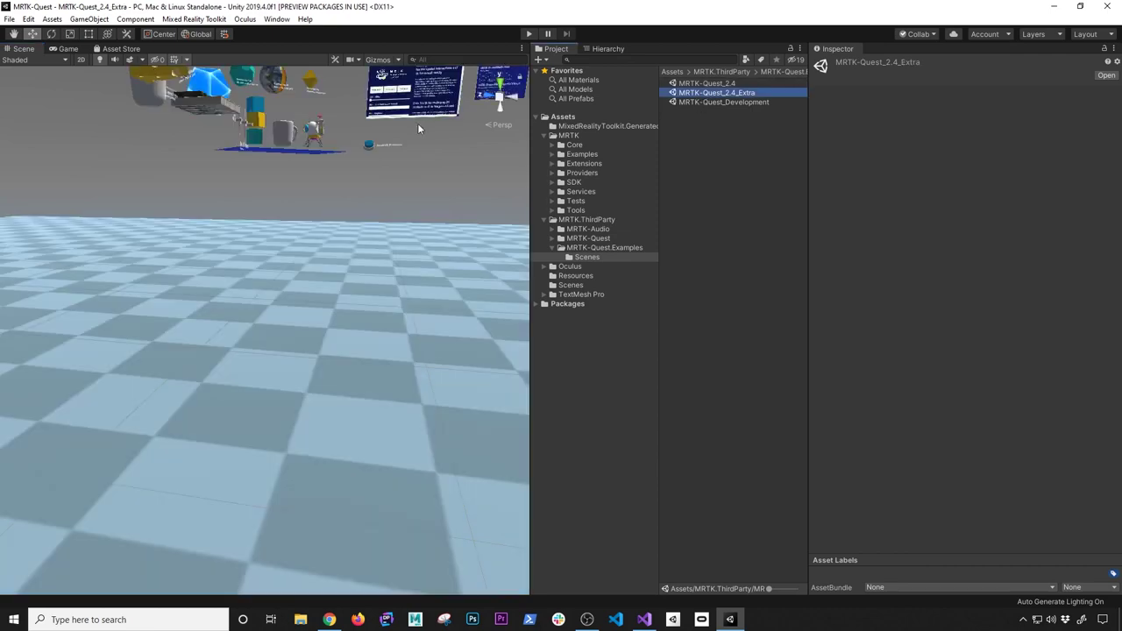
scroll(419, 123, "down", 3)
middle_click_drag(418, 125, 375, 226)
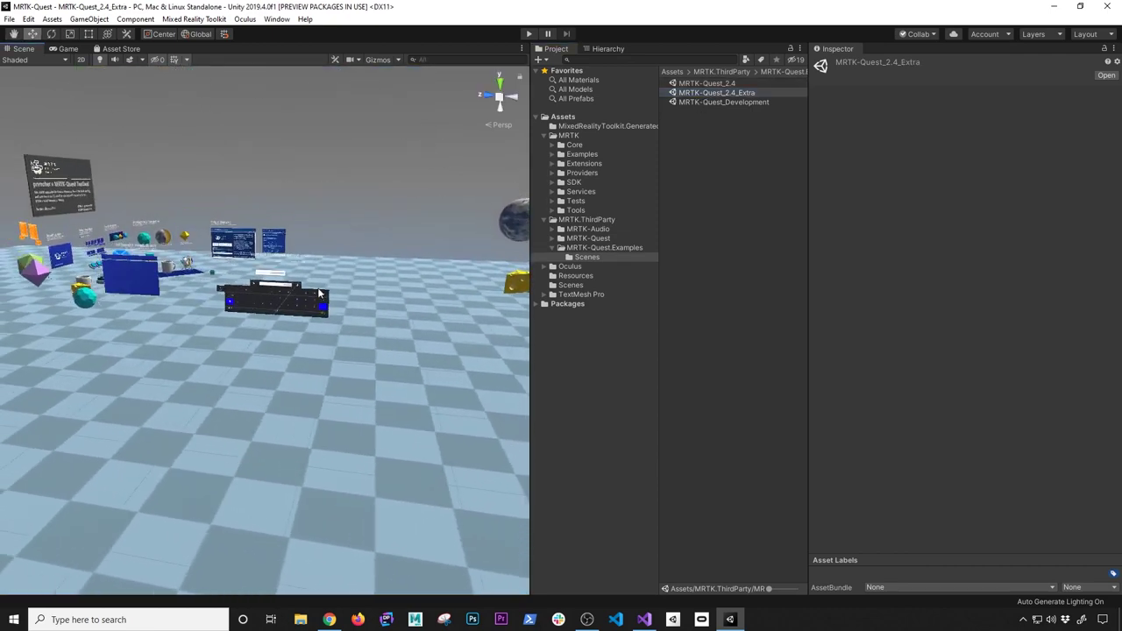
middle_click_drag(446, 235, 228, 277)
scroll(228, 277, "up", 10)
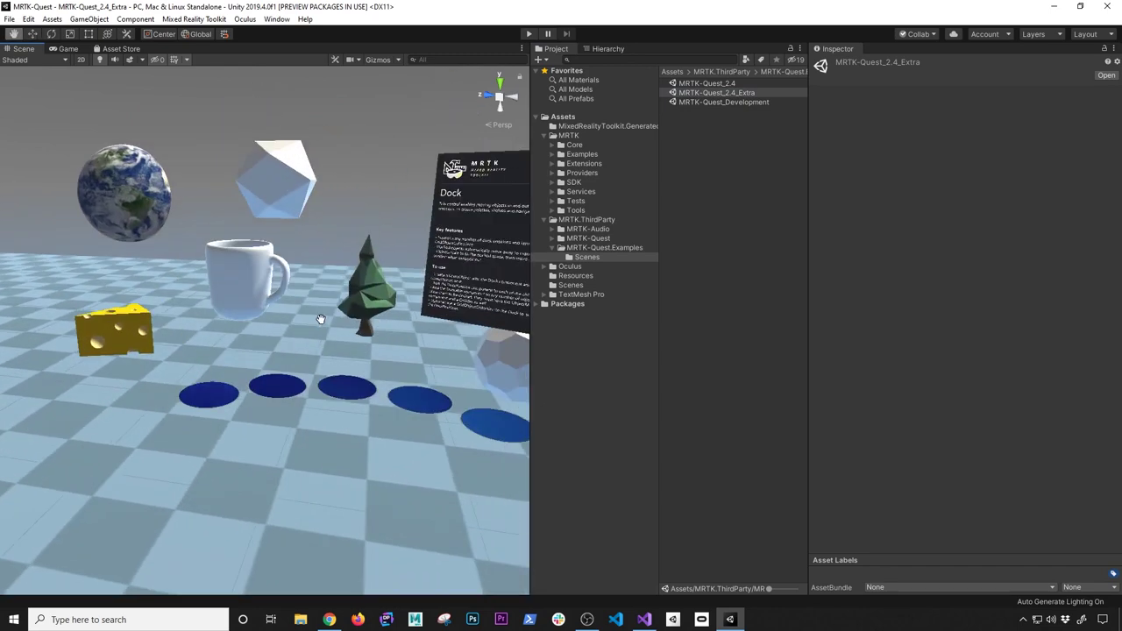
middle_click_drag(320, 319, 283, 326)
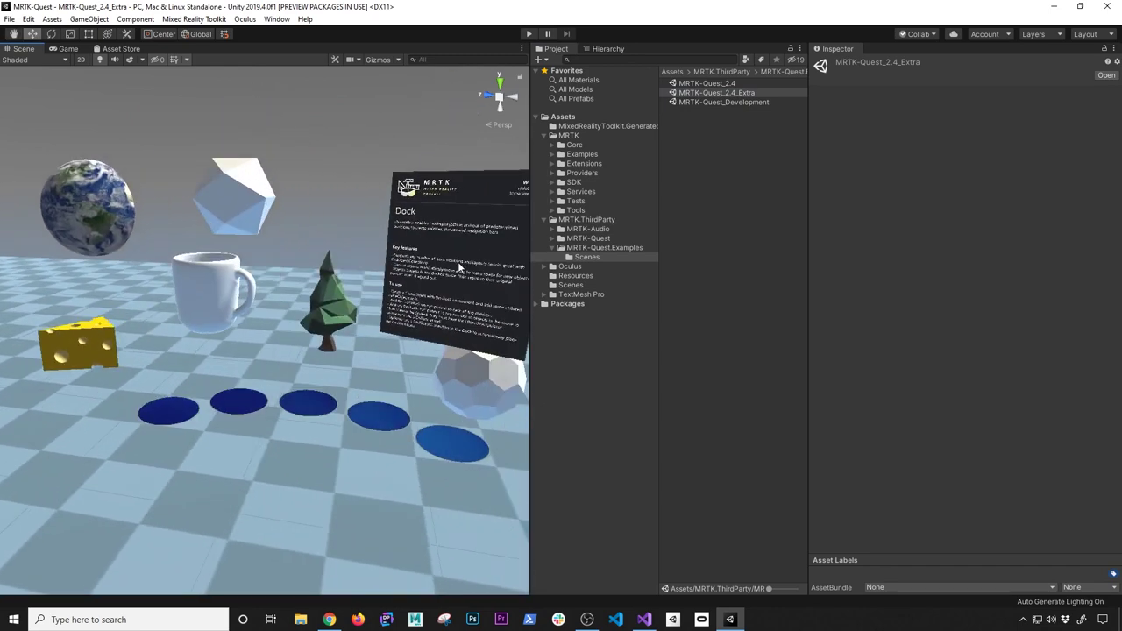
middle_click_drag(462, 261, 417, 284)
Orbit behind the Dock panel, then open the MRTK-Quest_Development scene
scroll(418, 284, "up", 2)
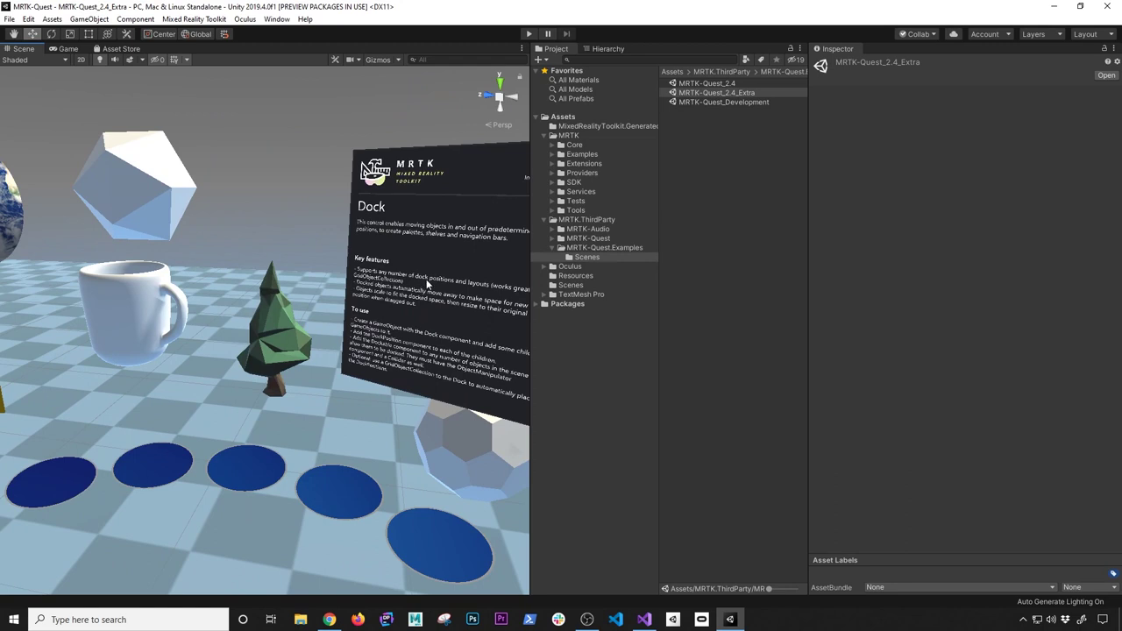
scroll(377, 339, "down", 5)
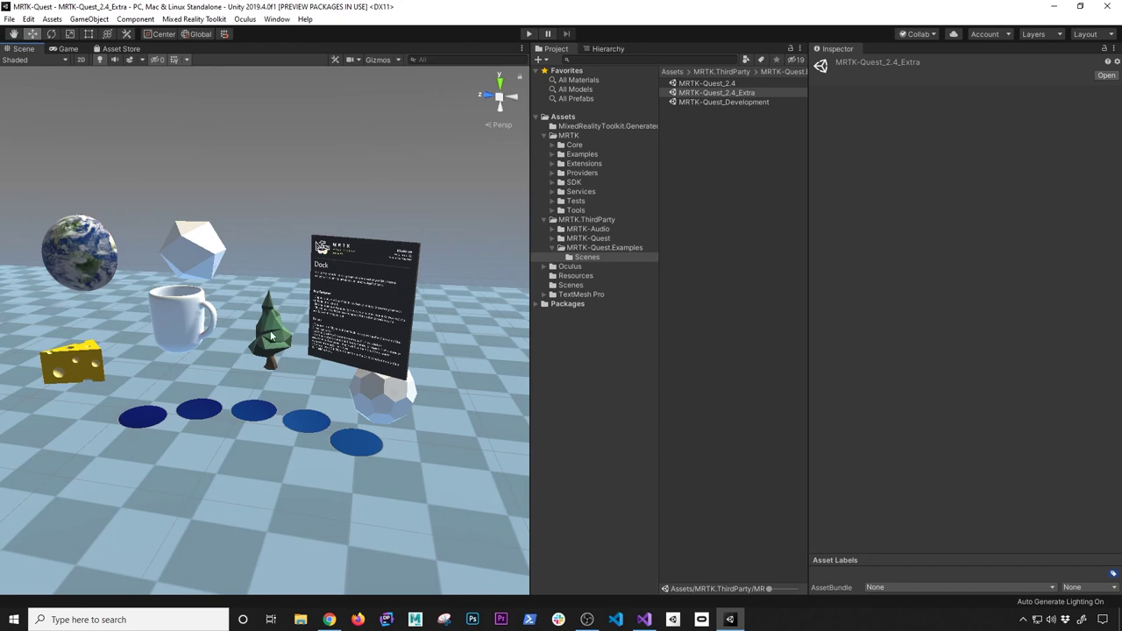
left_click_drag(358, 314, 406, 317, "alt")
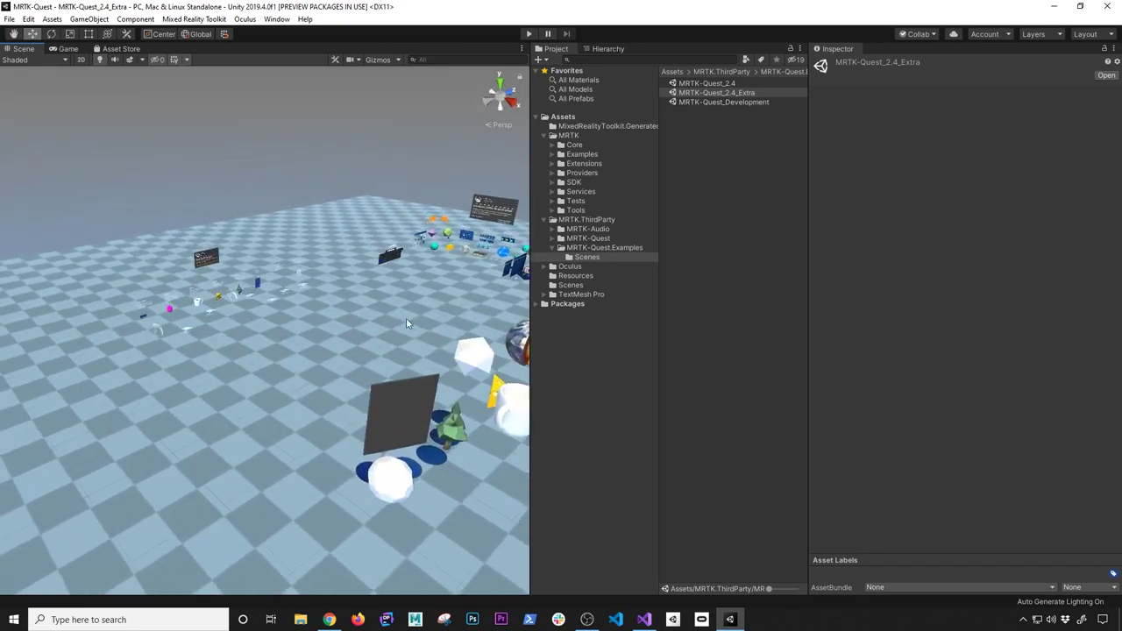
scroll(362, 271, "up", 5)
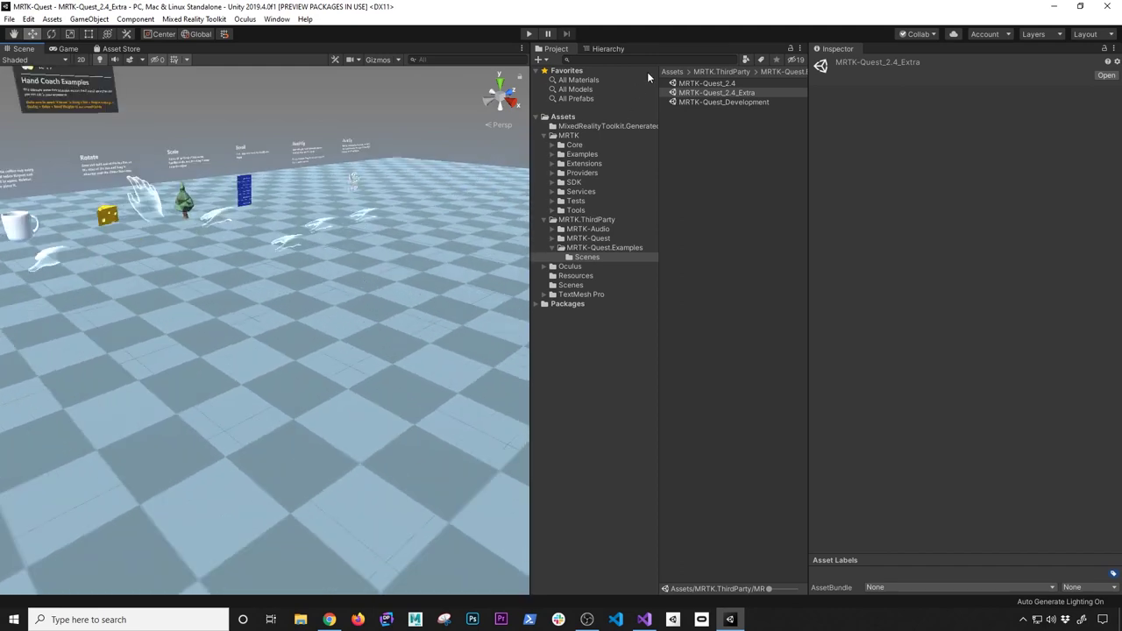
double_click(708, 101)
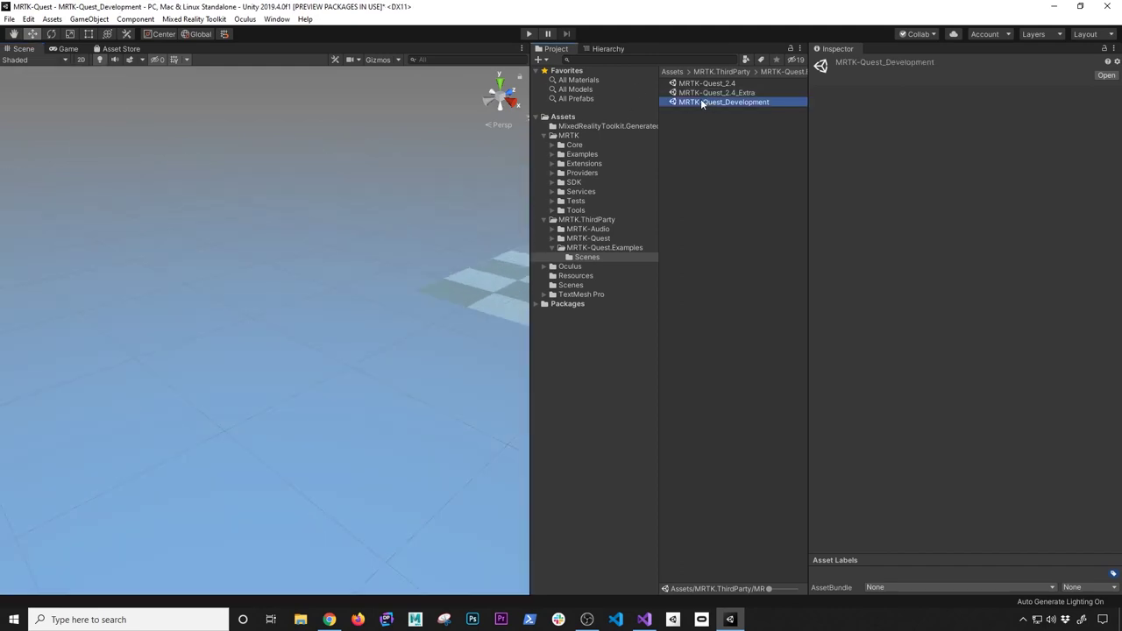
Pan, zoom out and orbit the Scene view to see the whole Development scene
middle_click_drag(416, 255, 301, 263)
scroll(329, 263, "down", 6)
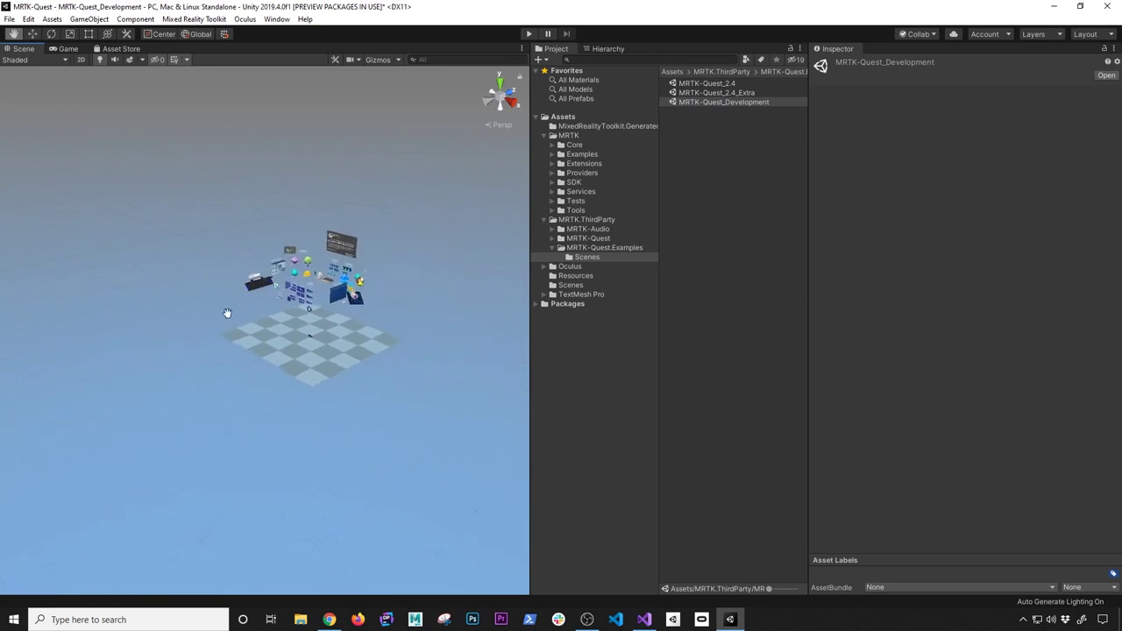
left_click_drag(257, 303, 346, 304, "alt")
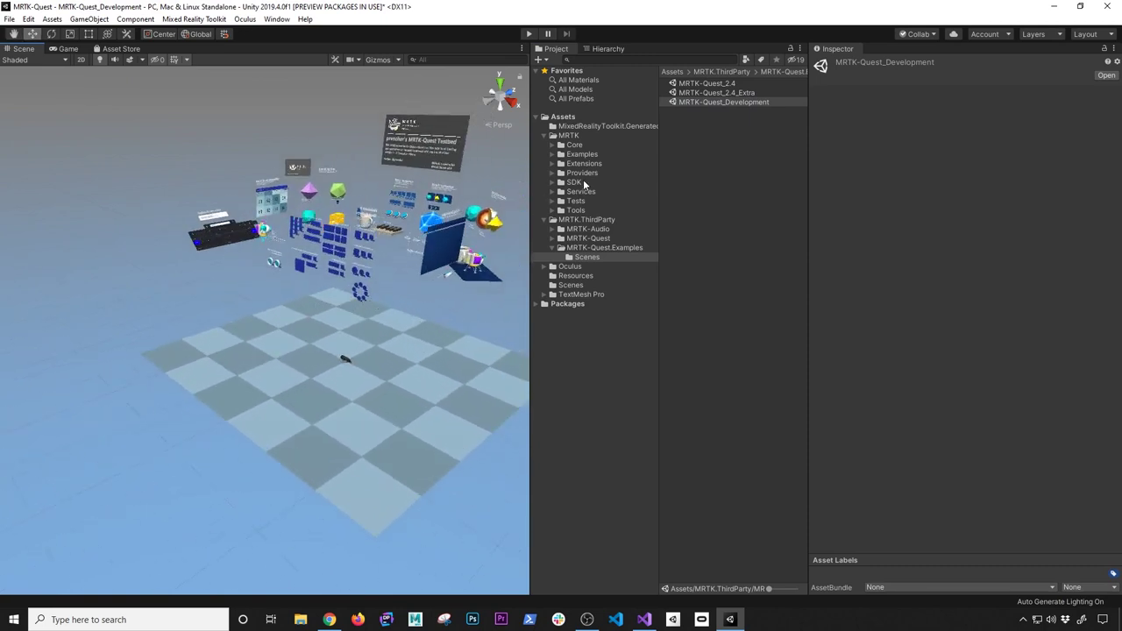
Collapse MRTK.ThirdParty and browse the Resources folder, then Assets/Scenes
left_click(552, 220)
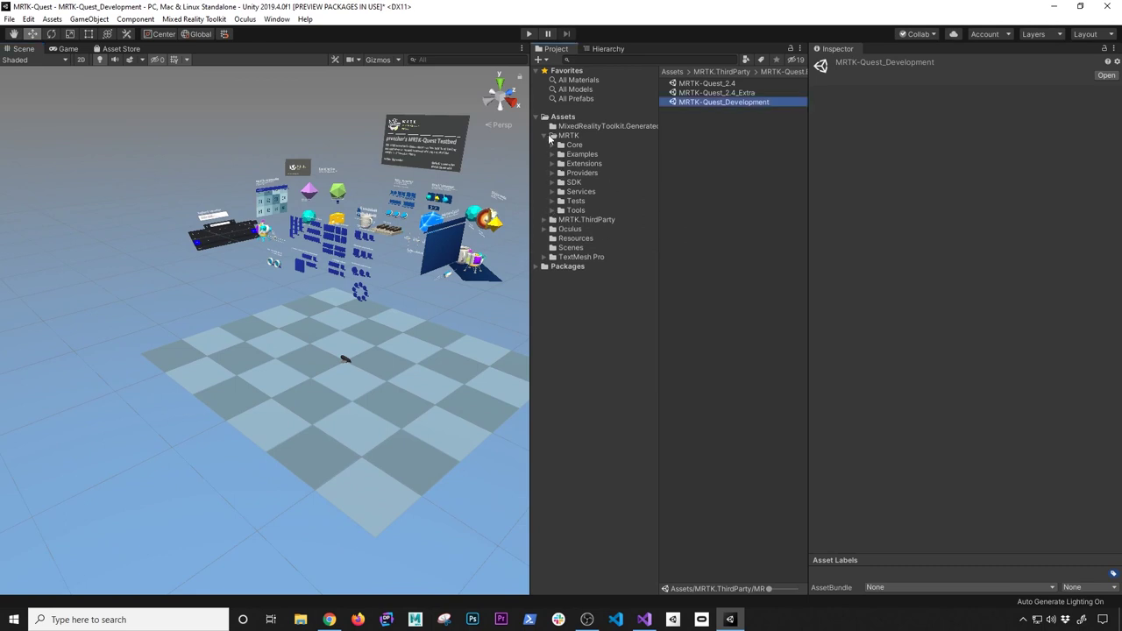
left_click(570, 239)
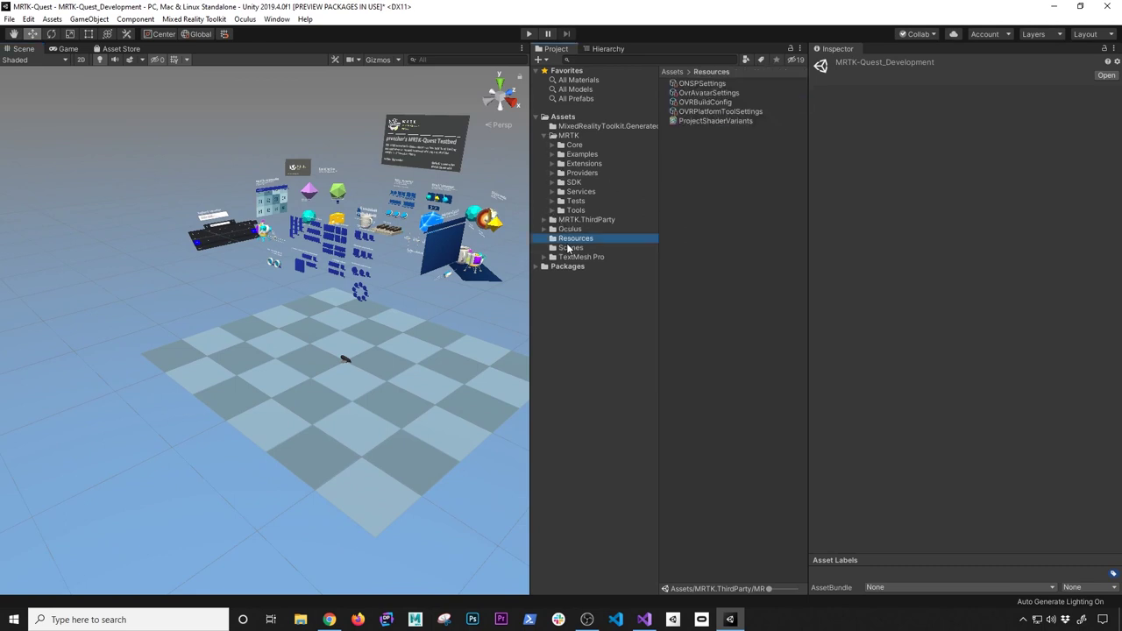
left_click(568, 248)
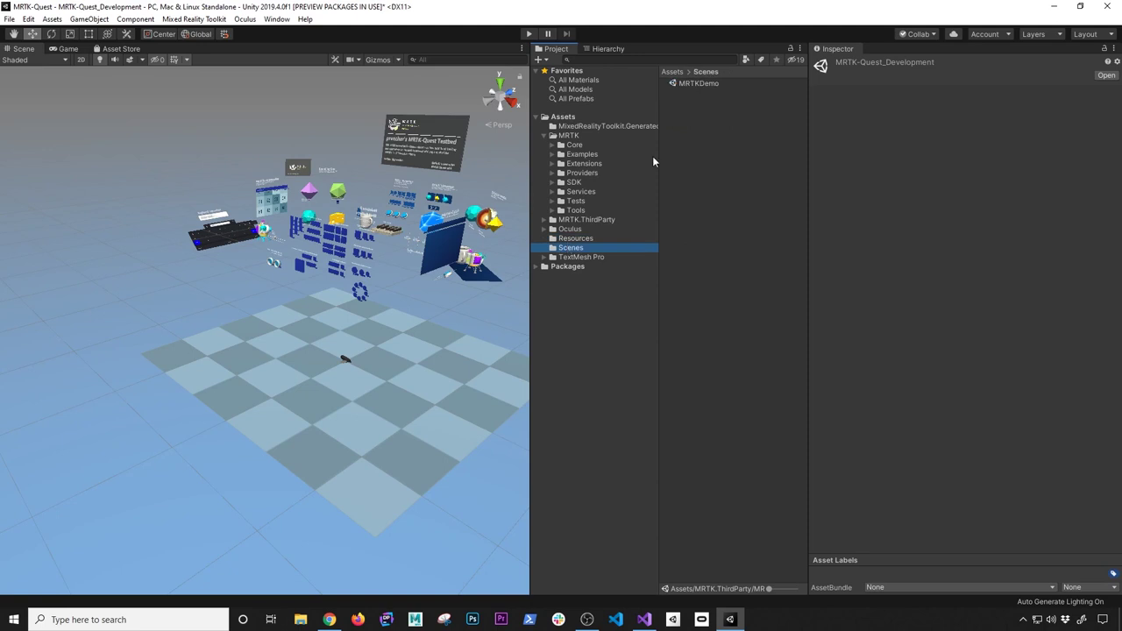
Delete the old MRTKDemo scene asset from Assets/Scenes
left_click(716, 85)
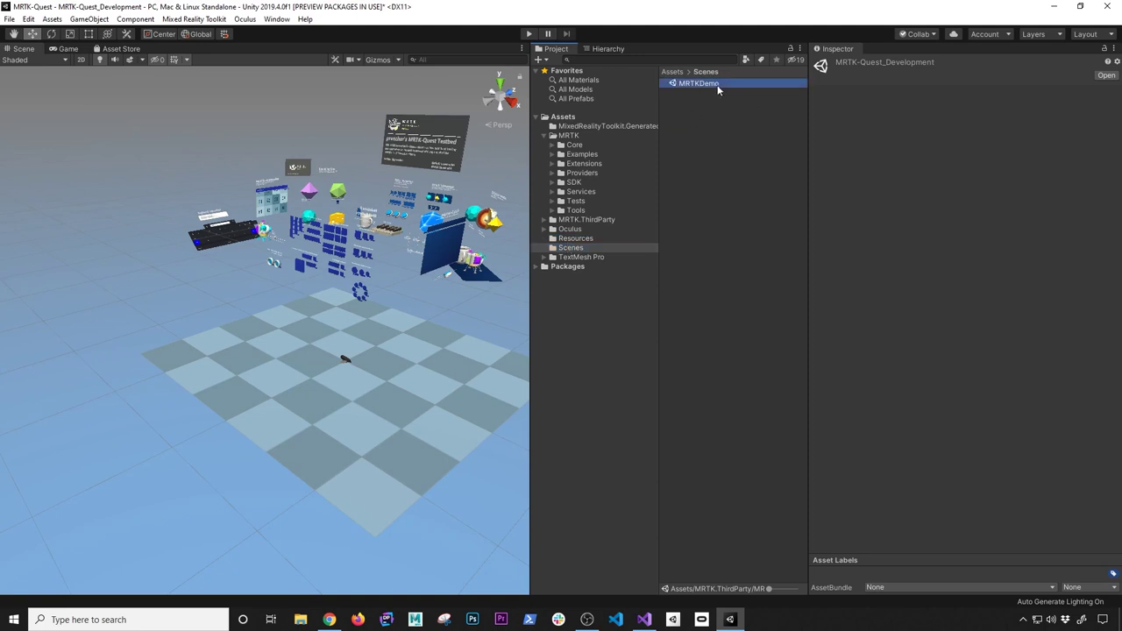
key("Delete")
left_click(593, 332)
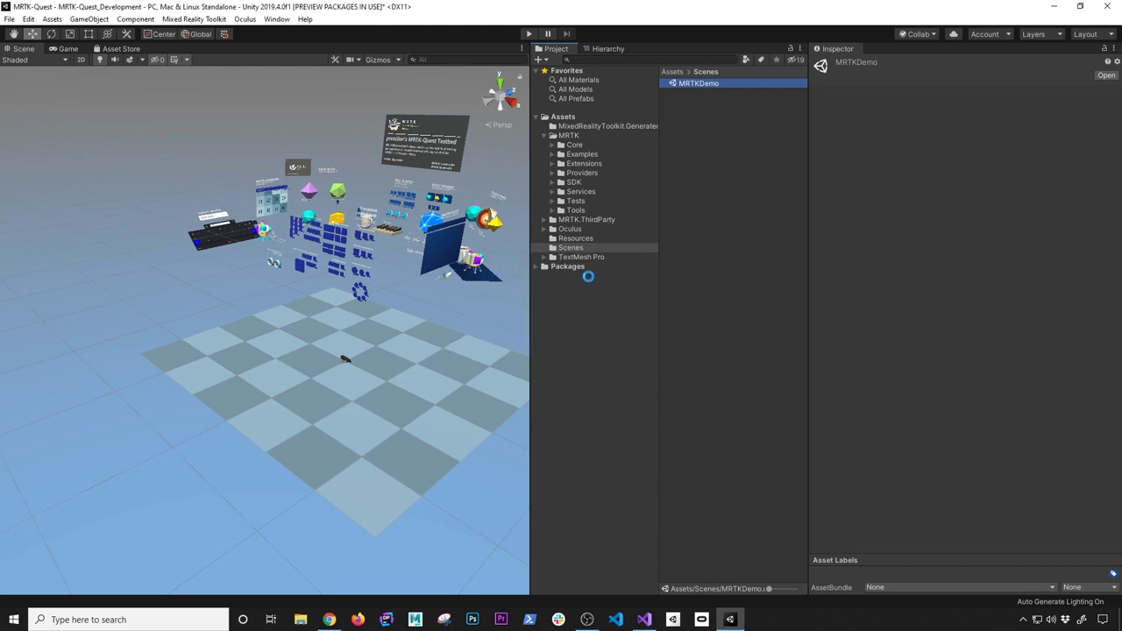
Open MRTK-Quest_BasicSetup from MRTK.ThirdParty > MRTK-Quest > Scenes without saving the previous scene
left_click(579, 136)
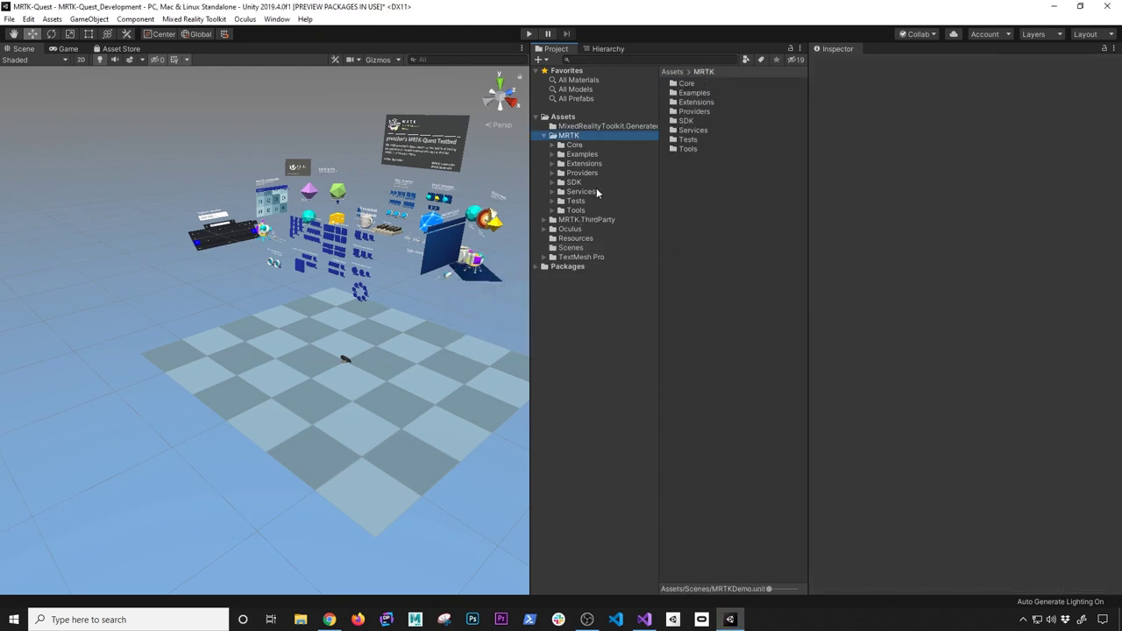
left_click(544, 221)
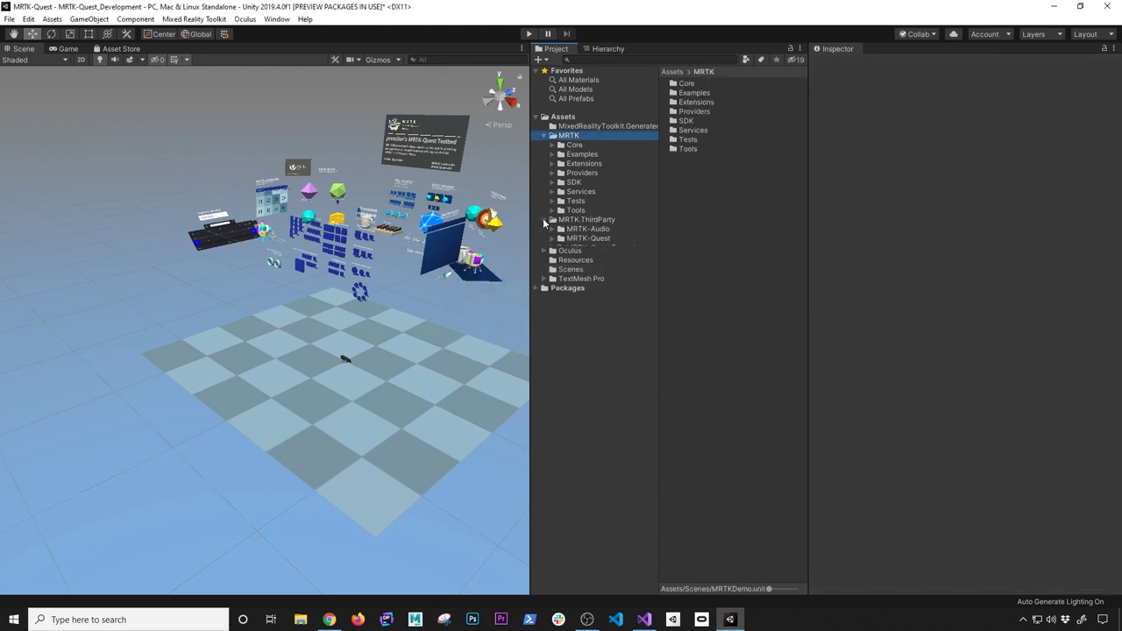
left_click(588, 238)
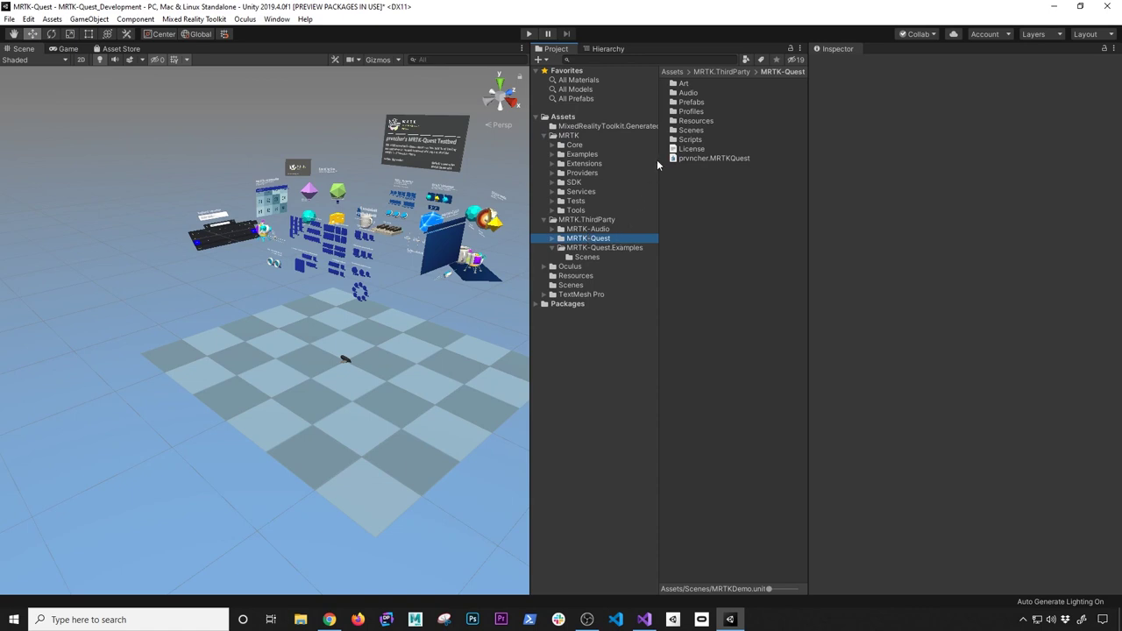
double_click(692, 130)
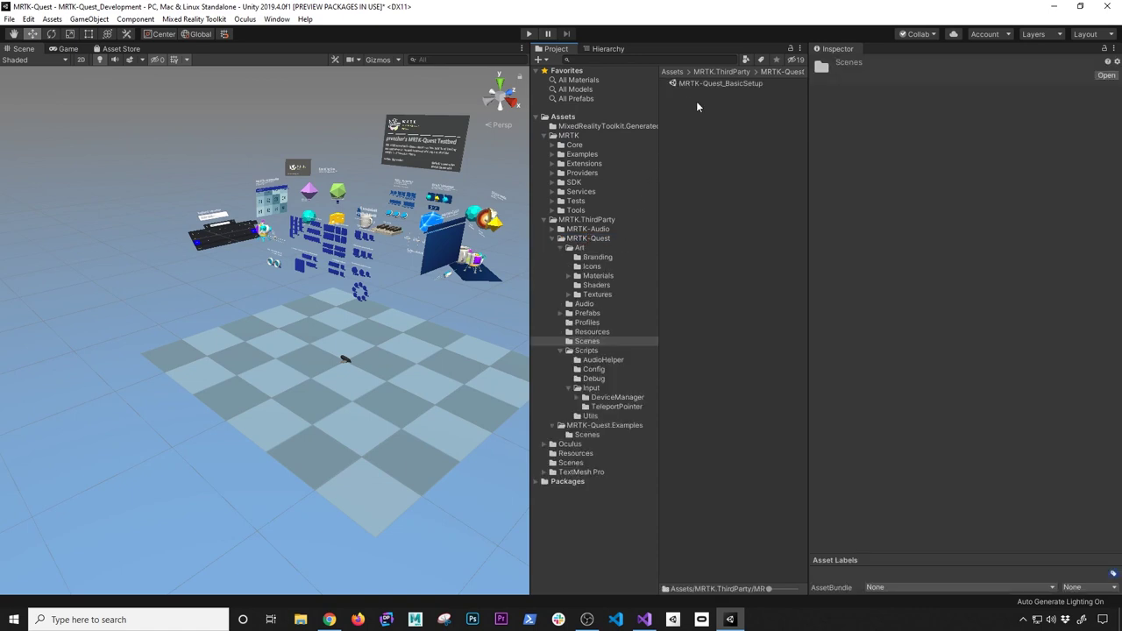
double_click(712, 83)
left_click(645, 333)
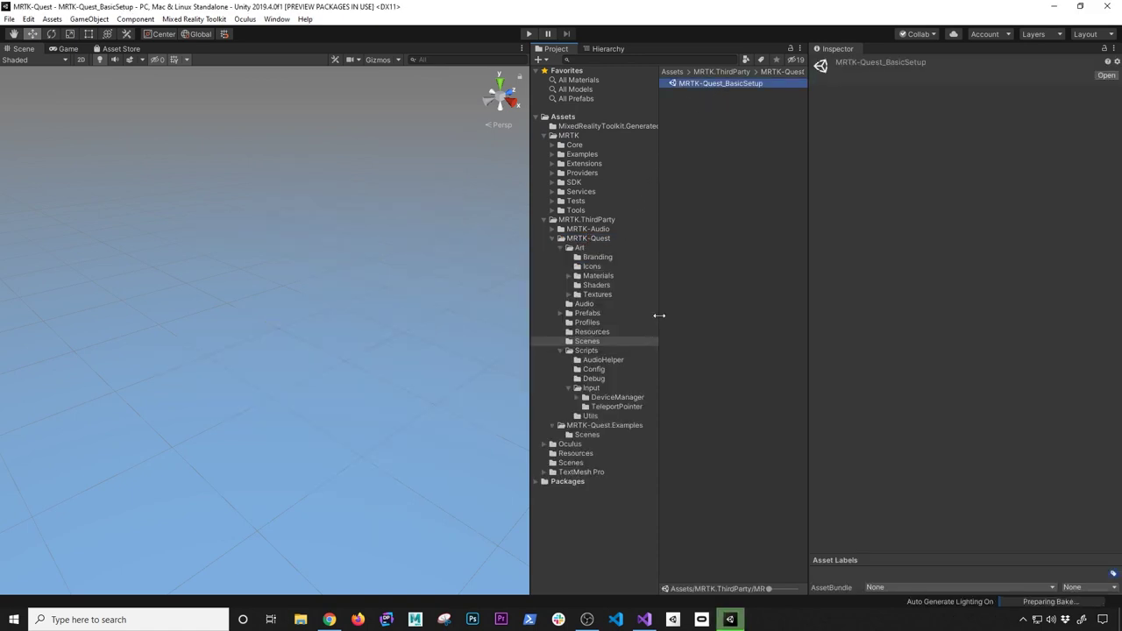
Dock the Hierarchy as a left panel and widen the Scene view and Project panel
left_click(613, 49)
left_click_drag(616, 51, 98, 361)
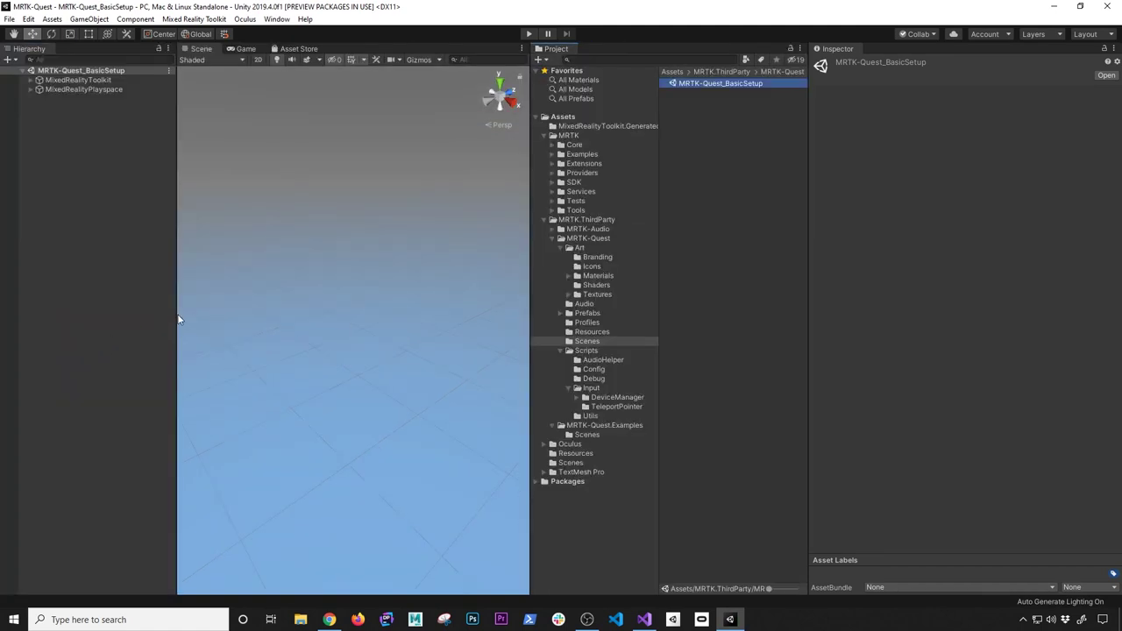
left_click(174, 315)
left_click_drag(526, 297, 757, 297)
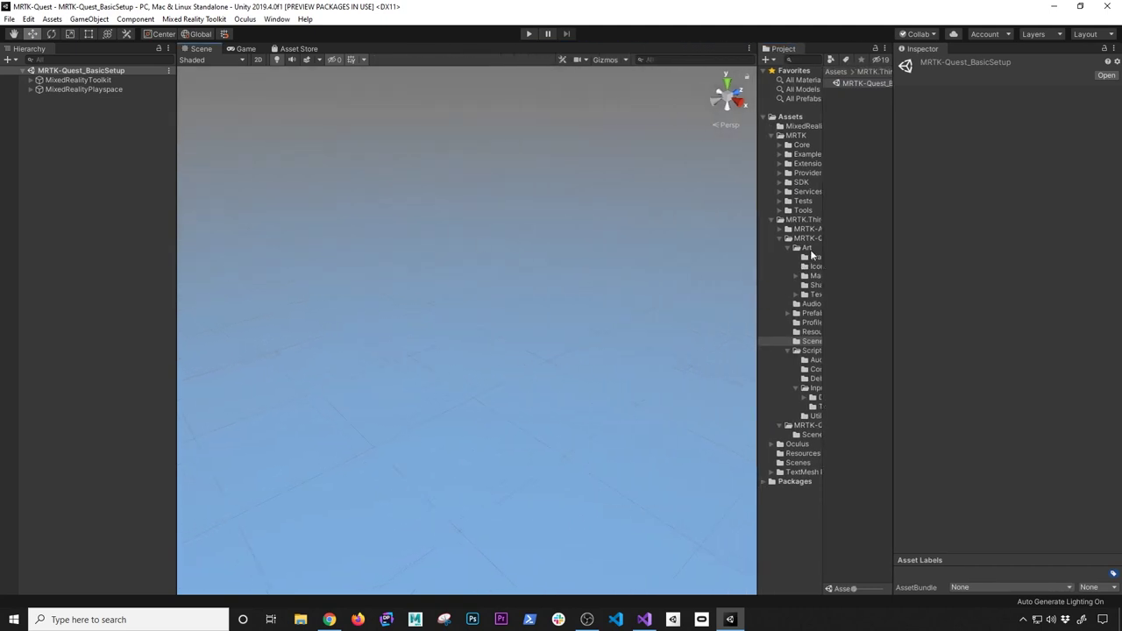
left_click_drag(756, 255, 798, 266)
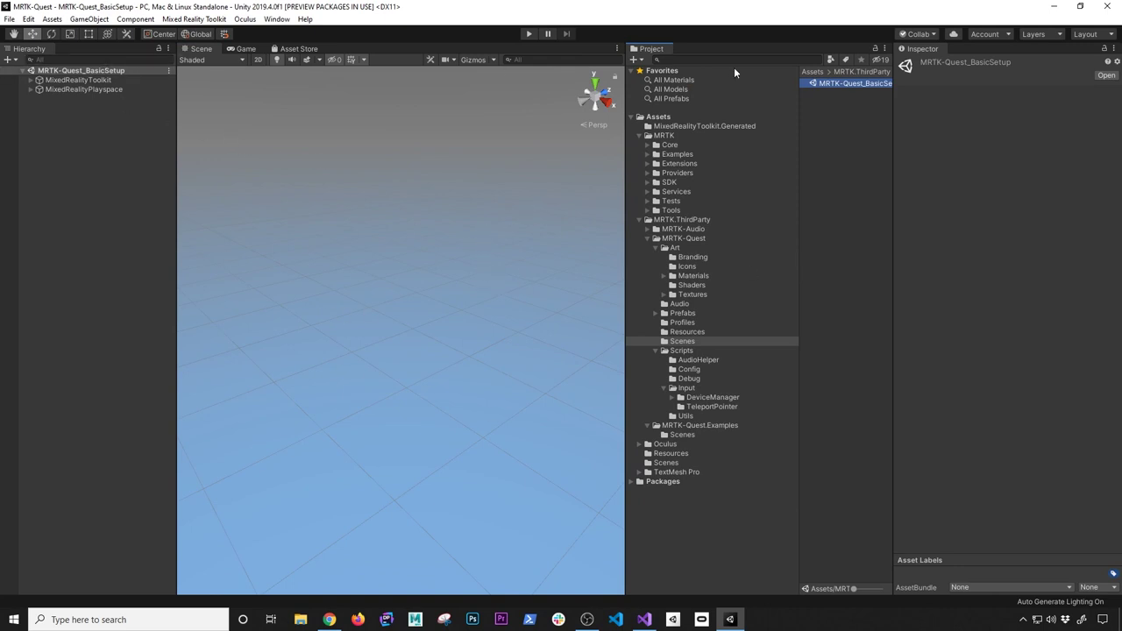
Duplicate MRTK-Quest_BasicSetup with Ctrl+D and rename the copy MRTK-DilmerDemo
key("ctrl+d")
left_click(849, 85)
type("MR")
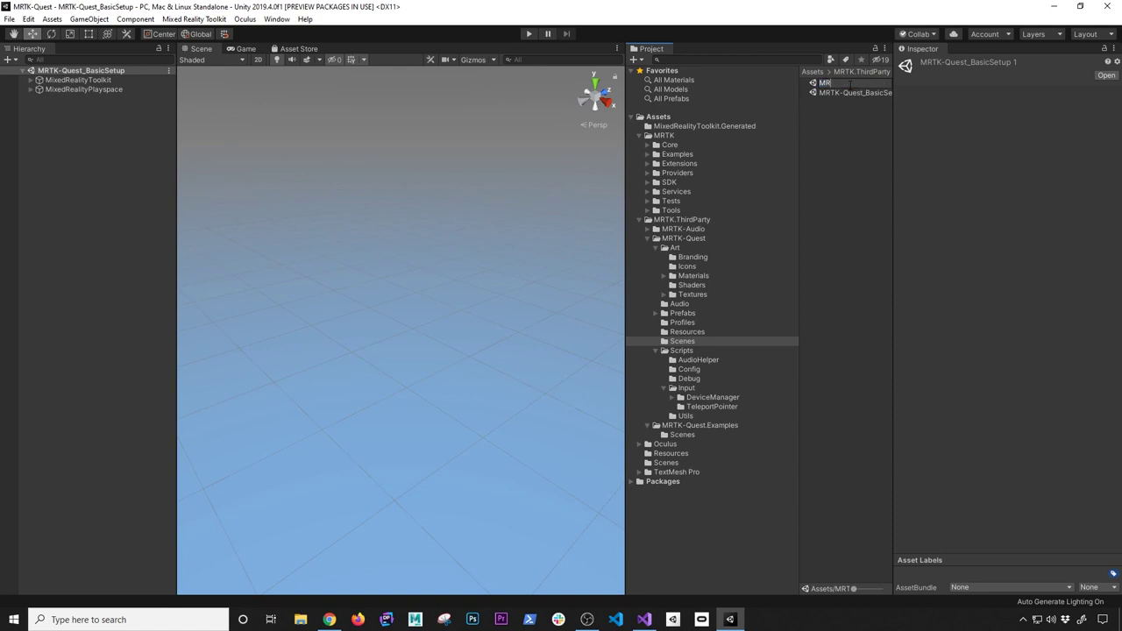
type("TK-Demo")
key("Left")
key("Left")
key("Left")
key("Left")
type("Spinner")
Move MRTK-DilmerDemo into Assets/Scenes and collapse the MRTK folders
left_click_drag(839, 83, 666, 463)
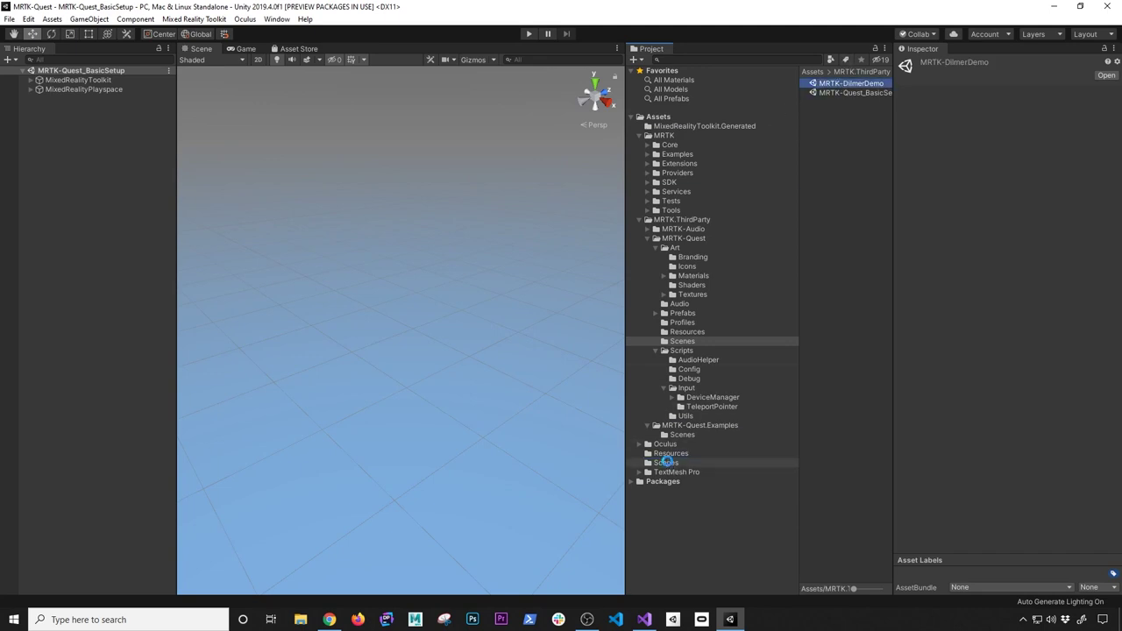
left_click(638, 219)
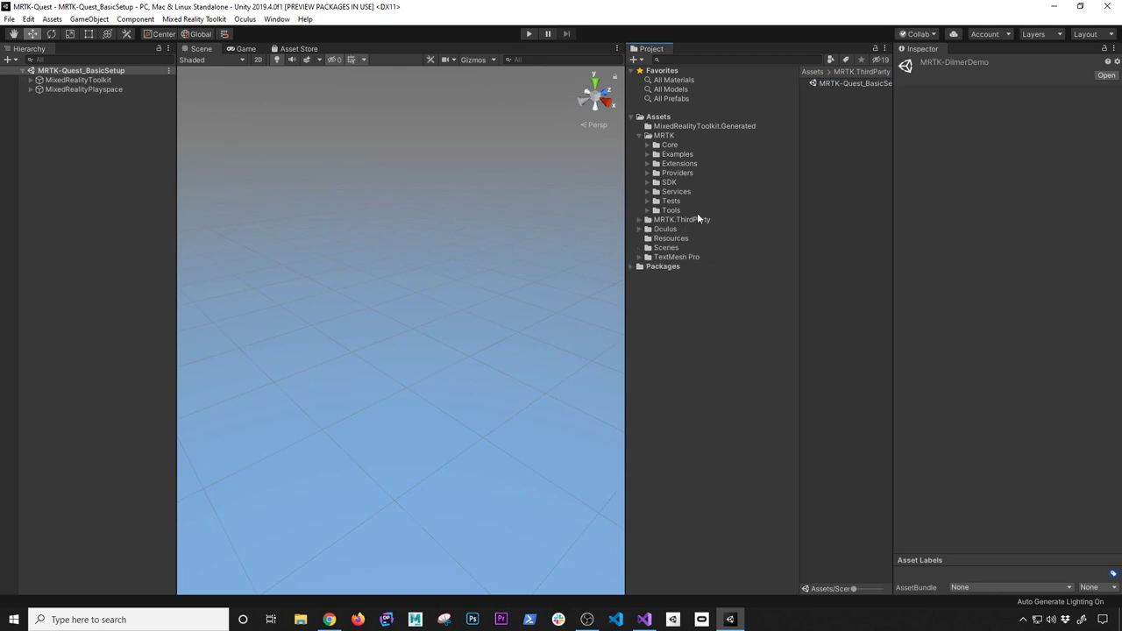
left_click(639, 135)
left_click(666, 173)
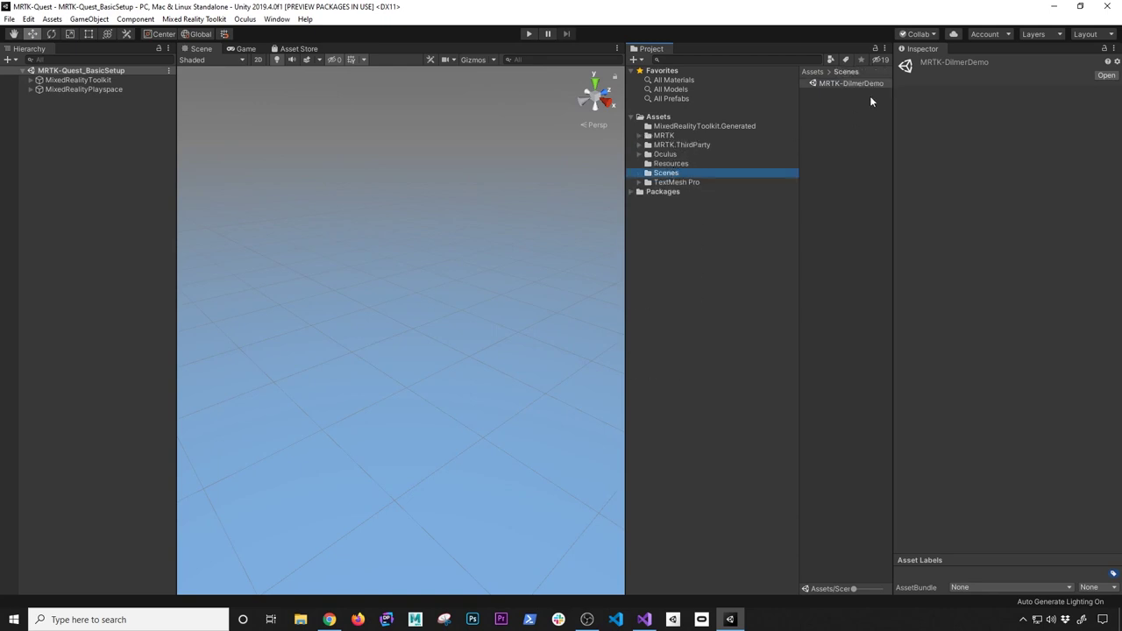
Open MRTK-DilmerDemo and make it the only Build Settings scene, removing MRTK-Quest_2.4_Extra
double_click(853, 83)
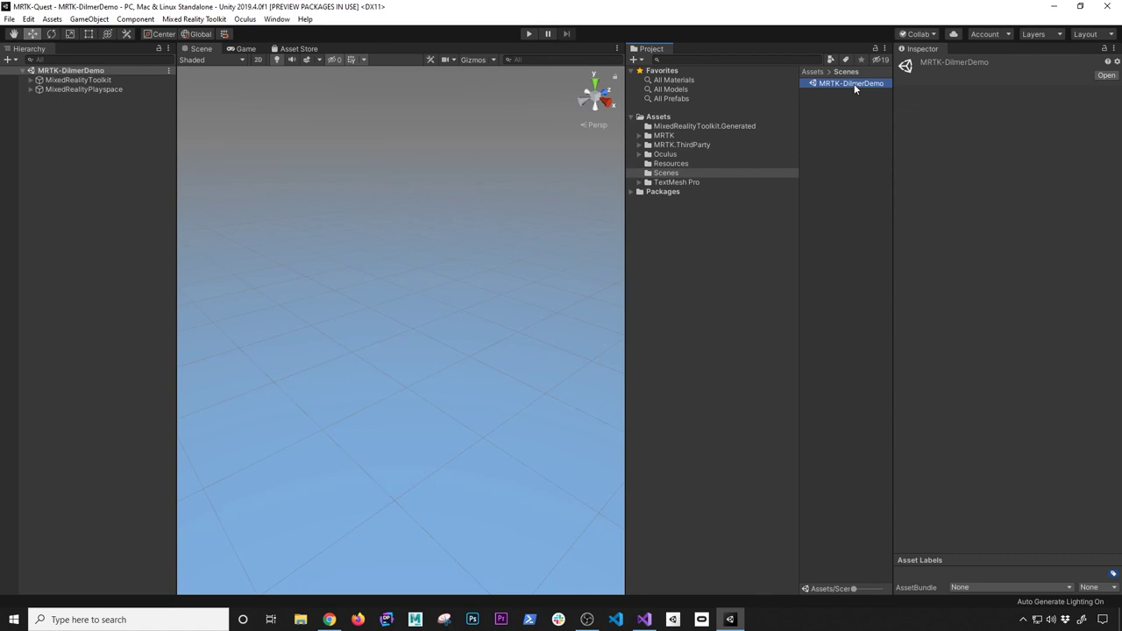
left_click(9, 19)
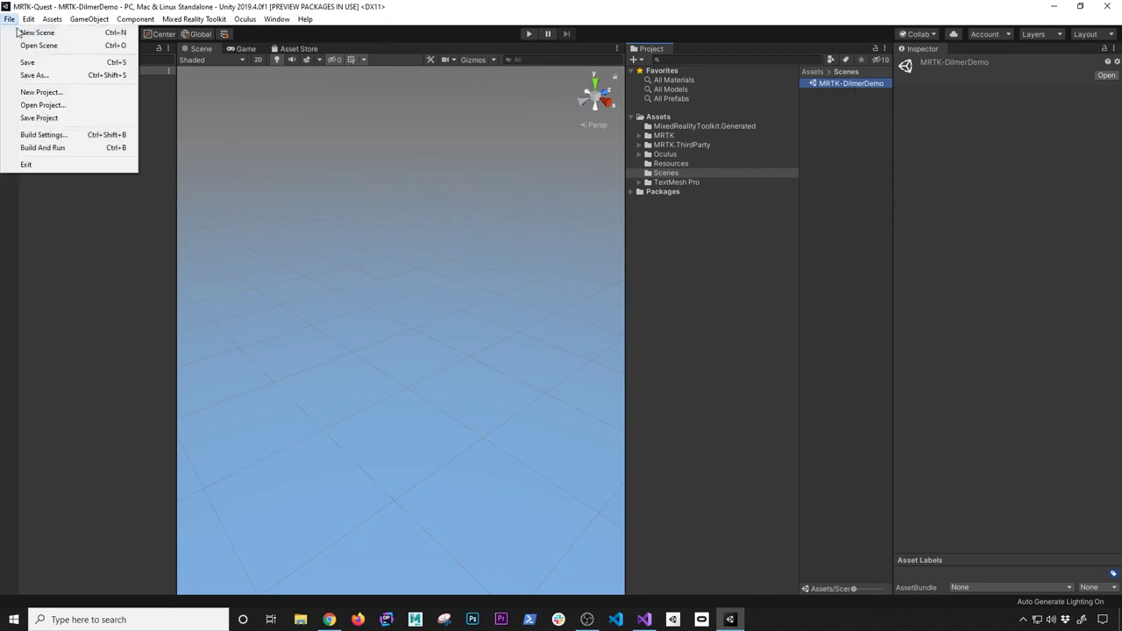
left_click(52, 133)
left_click(857, 226)
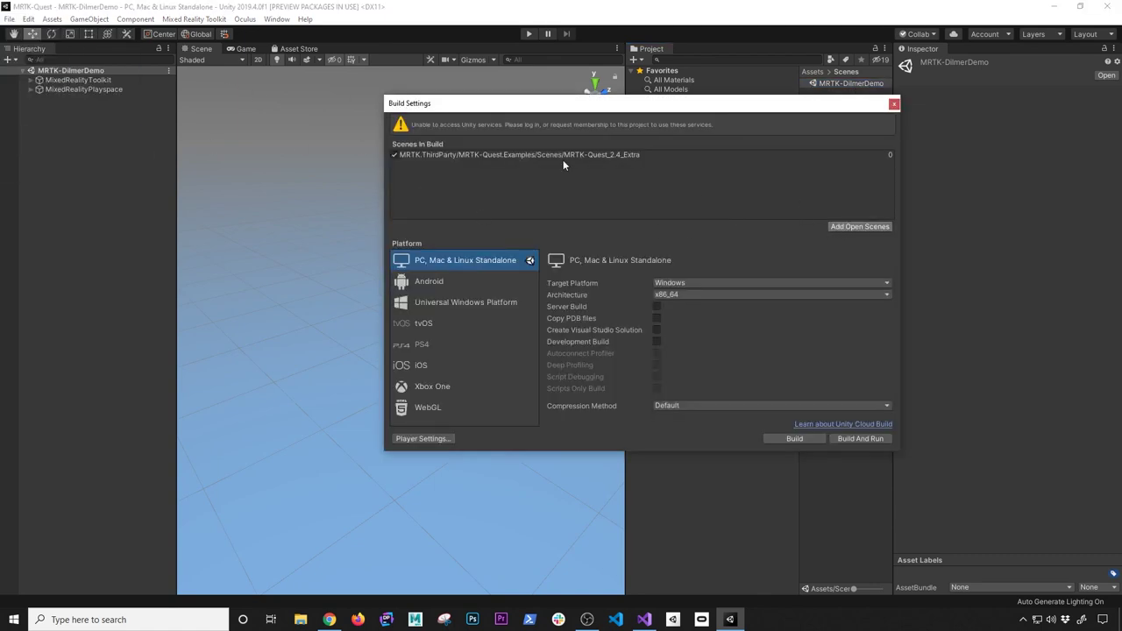
left_click(514, 154)
key("Delete")
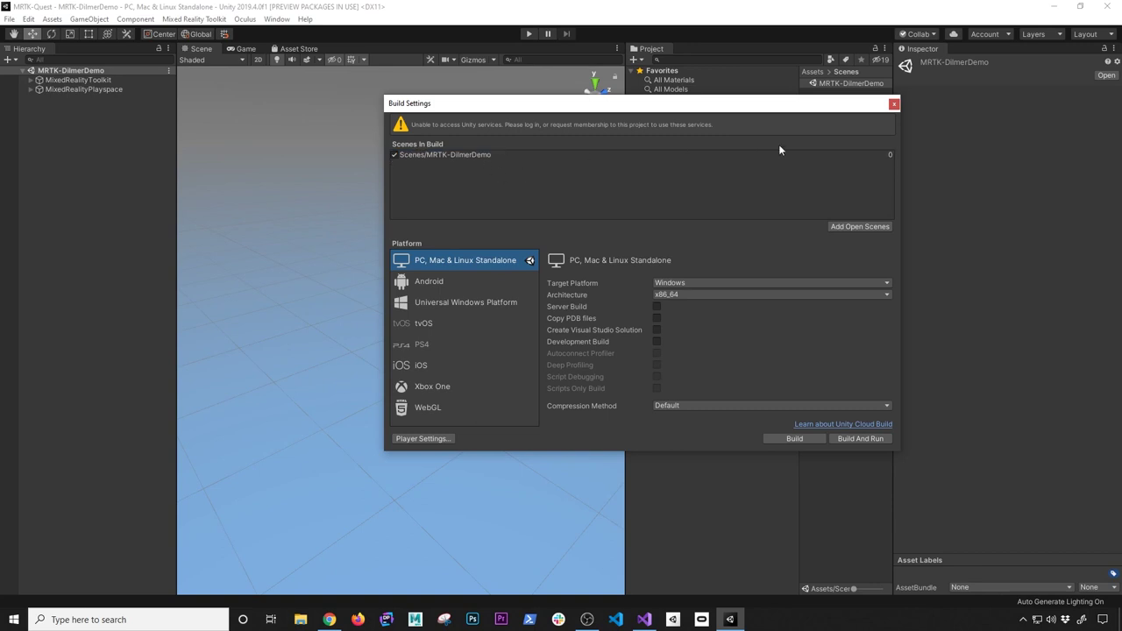
left_click(894, 104)
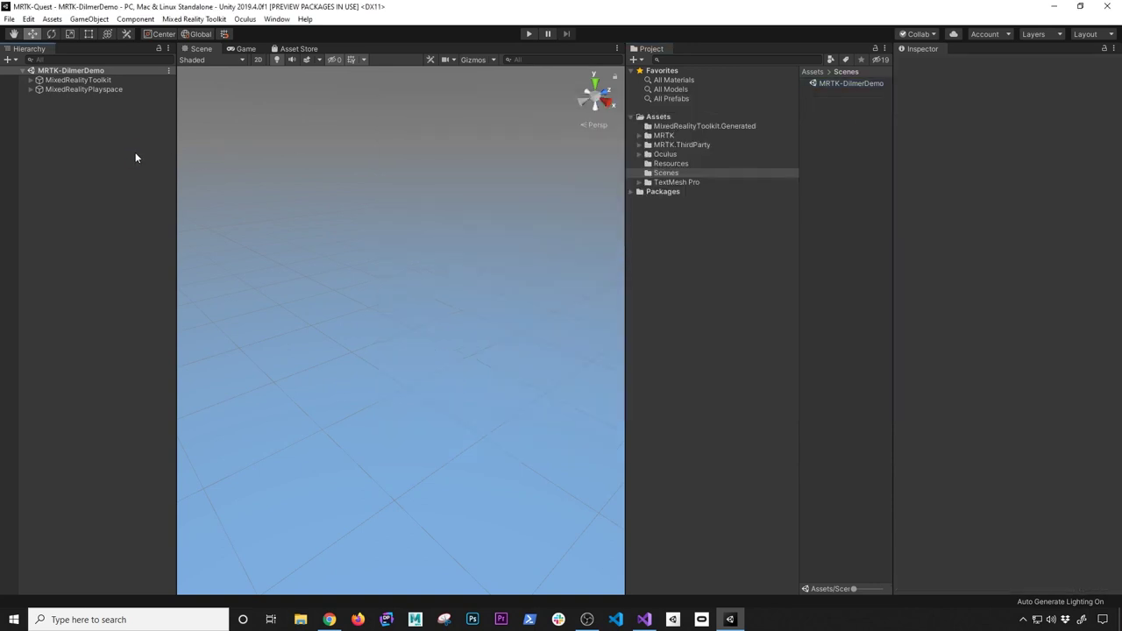
Expand MixedRealityPlayspace and MixedRealityToolkit in the Hierarchy and widen the panel
left_click(59, 88)
left_click(30, 90)
left_click(31, 79)
left_click_drag(176, 154, 298, 159)
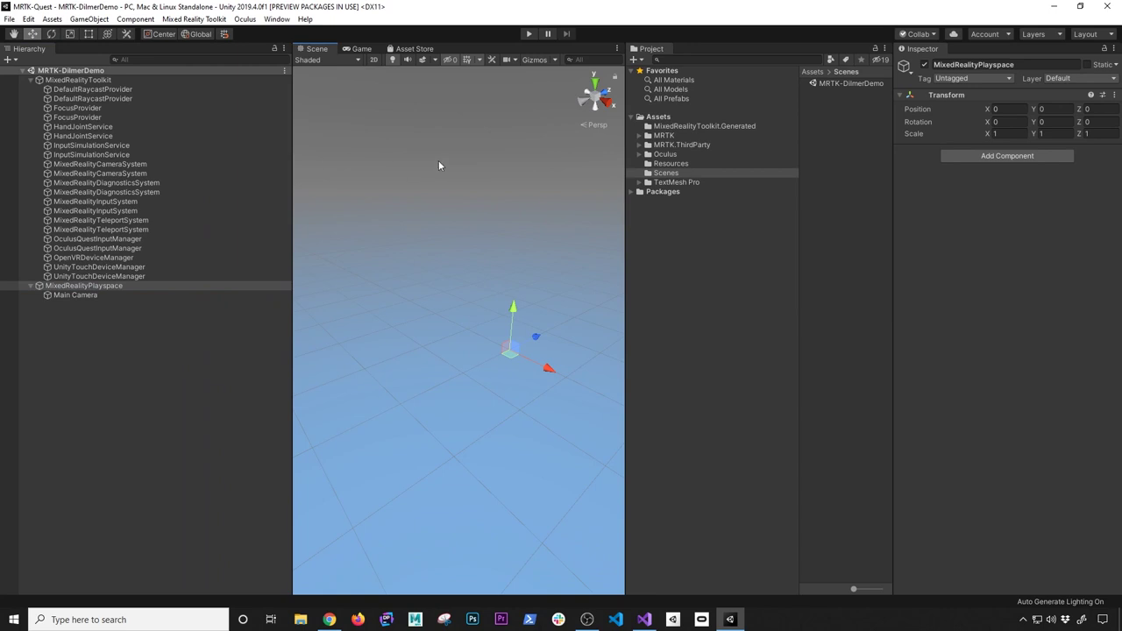
Open the MRTK-Quest_2.4_Extra example scene from the MRTK-Quest Scenes folder
left_click(641, 145)
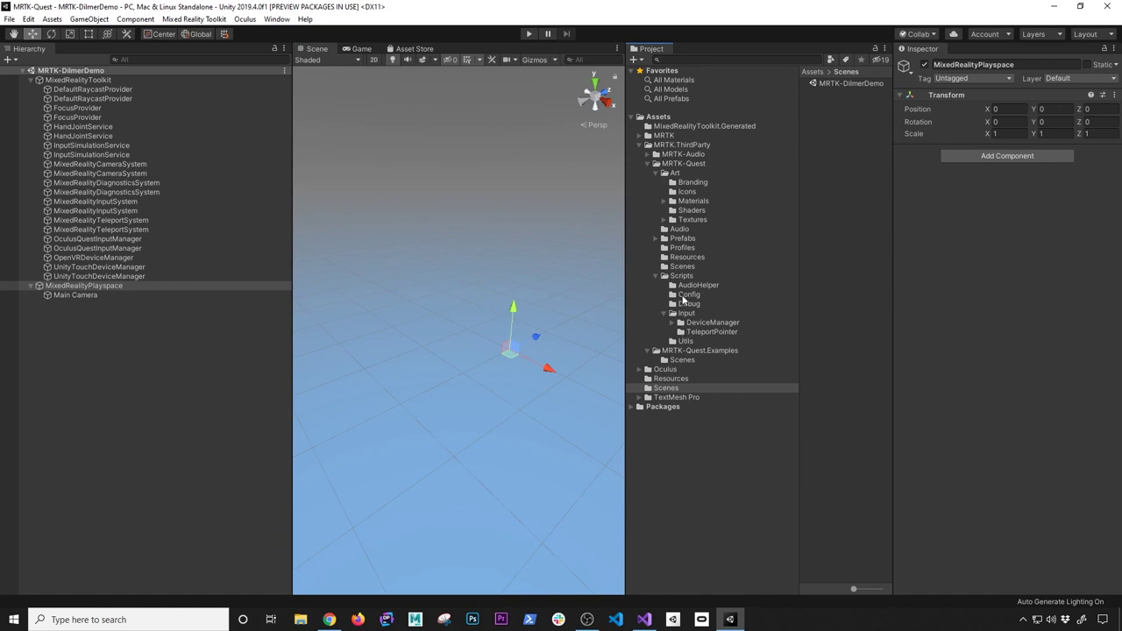
left_click(681, 267)
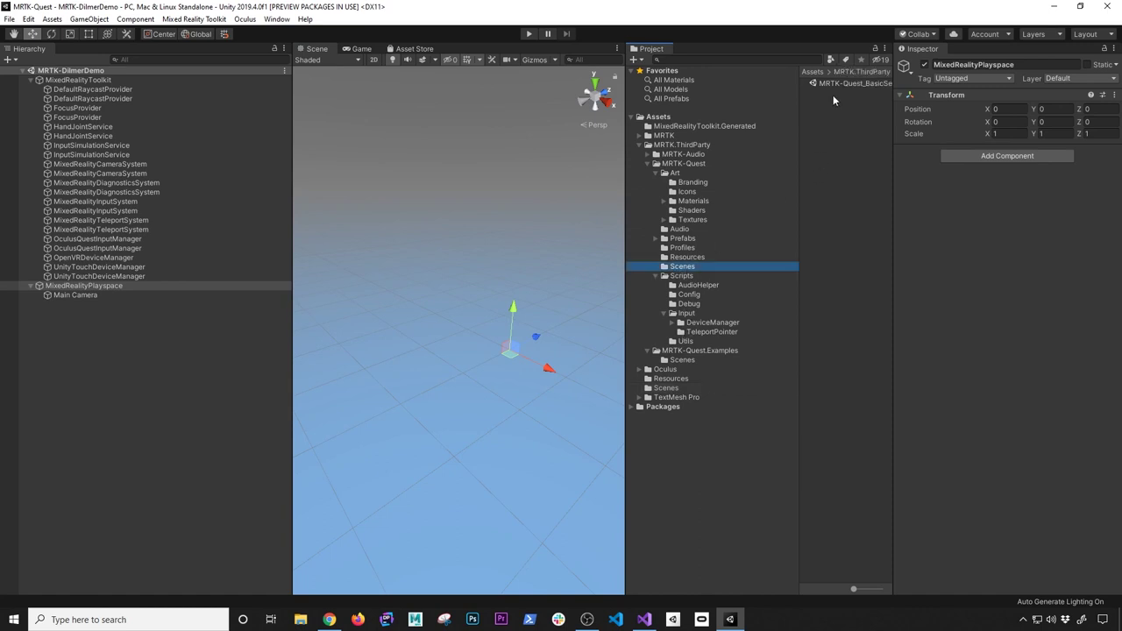
left_click(685, 360)
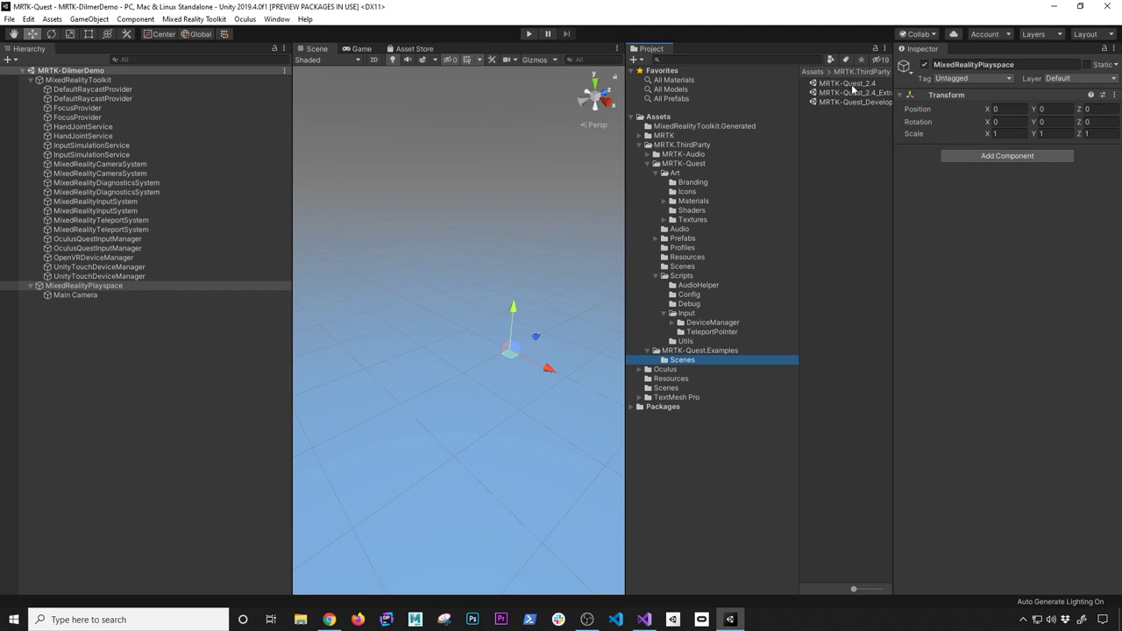
double_click(847, 84)
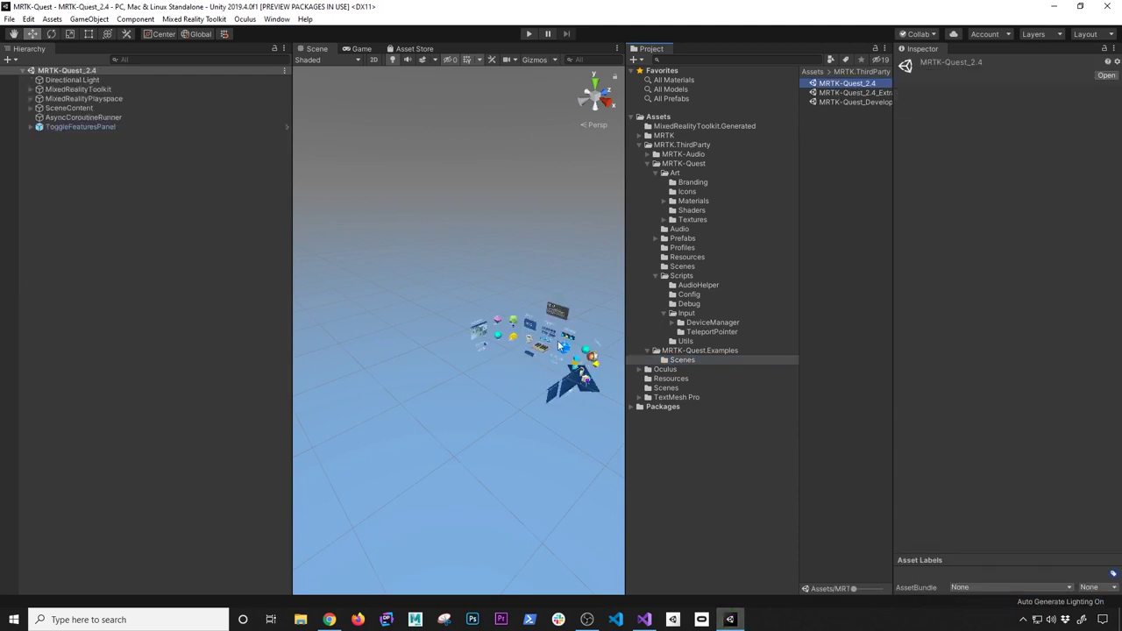
double_click(854, 93)
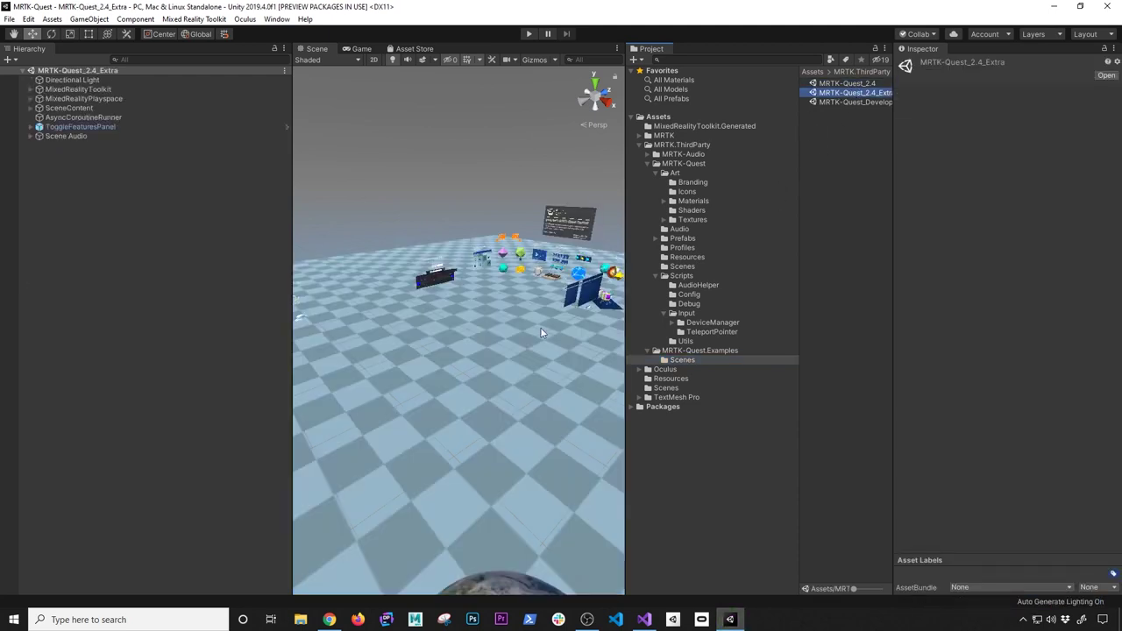
Select the checkered FloorPlane, then reopen MRTK-DilmerDemo from Assets/Scenes
left_click(539, 329)
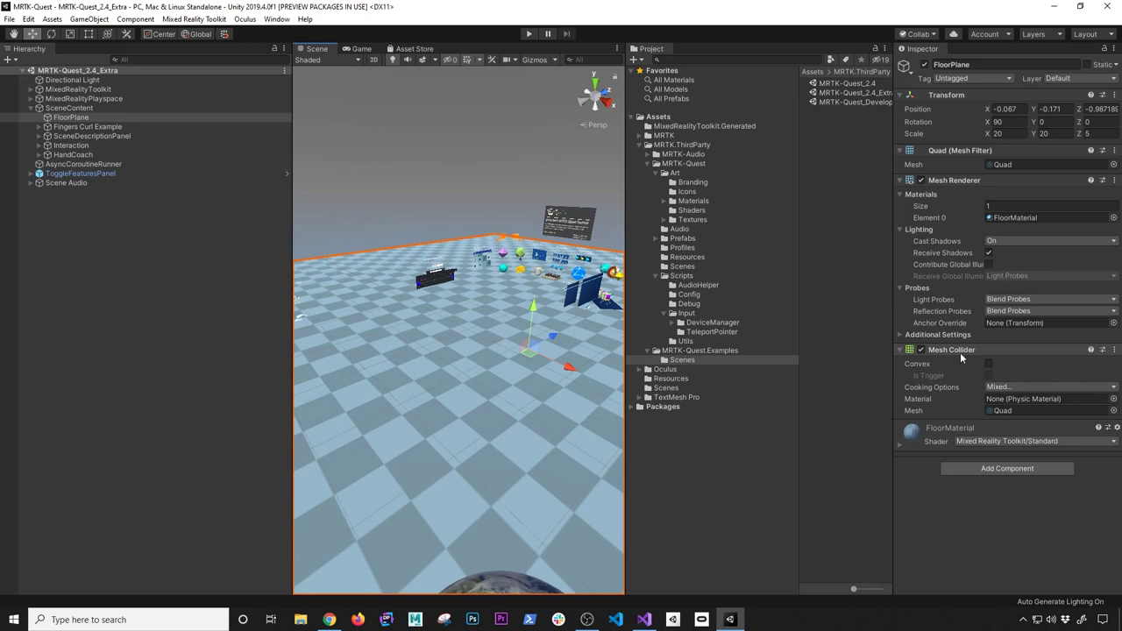
left_click(439, 187)
left_click(481, 367)
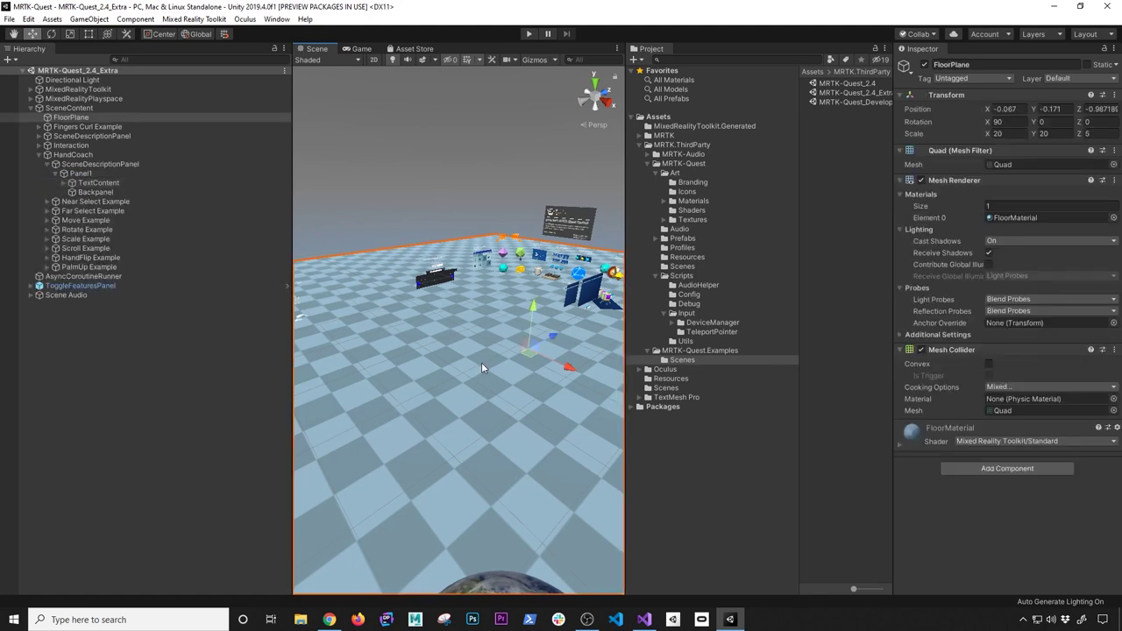
left_click(505, 263, "shift")
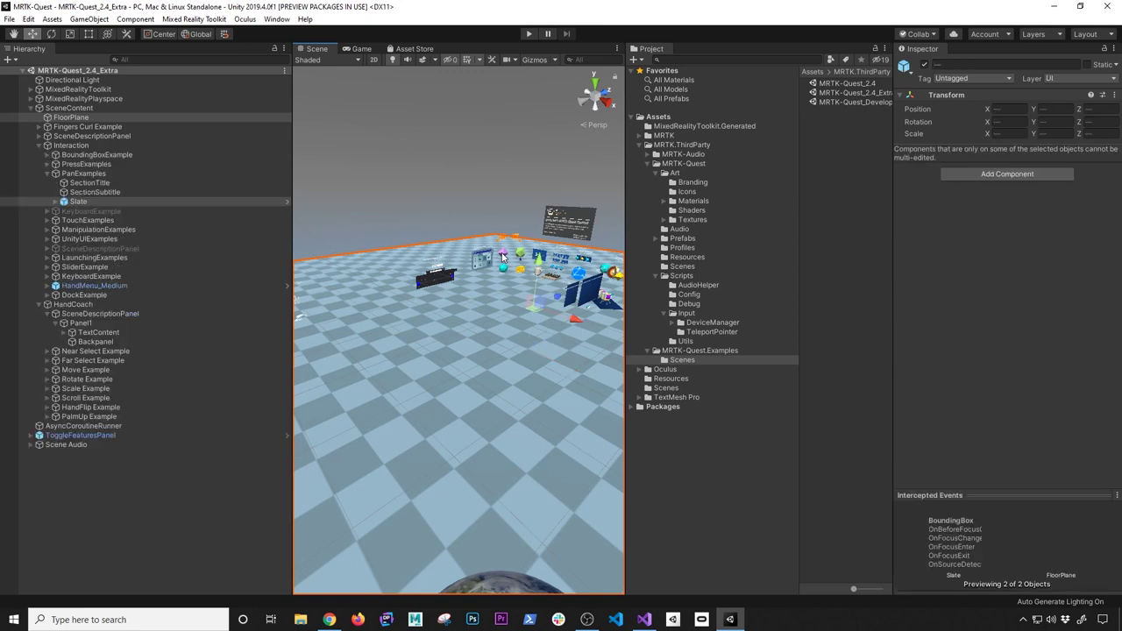
left_click(494, 325)
left_click(507, 275)
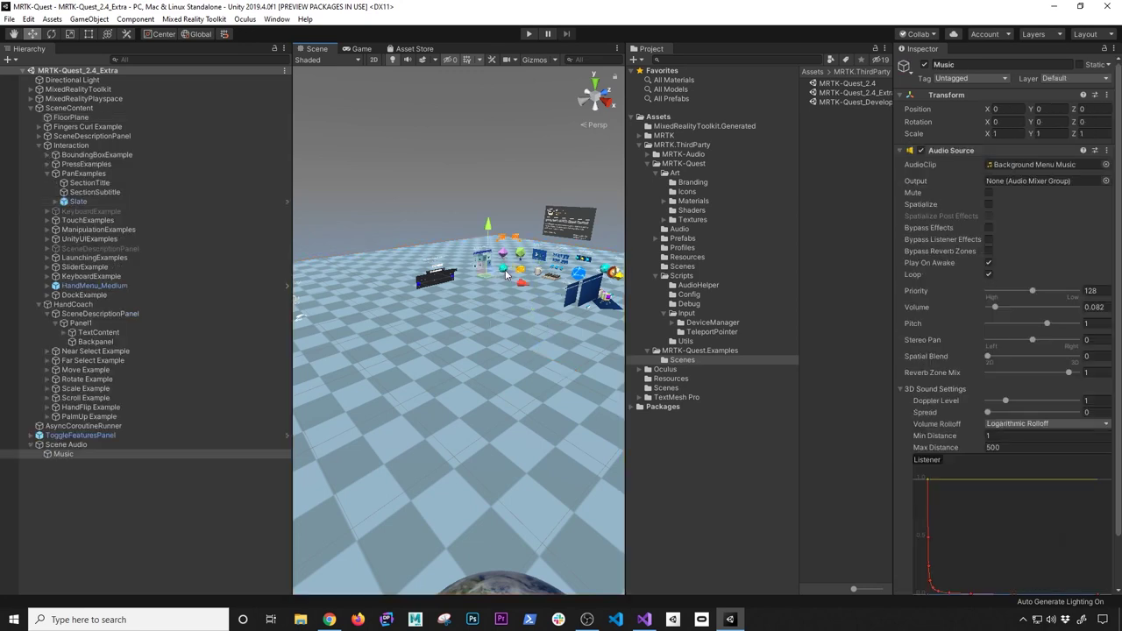
left_click(486, 354)
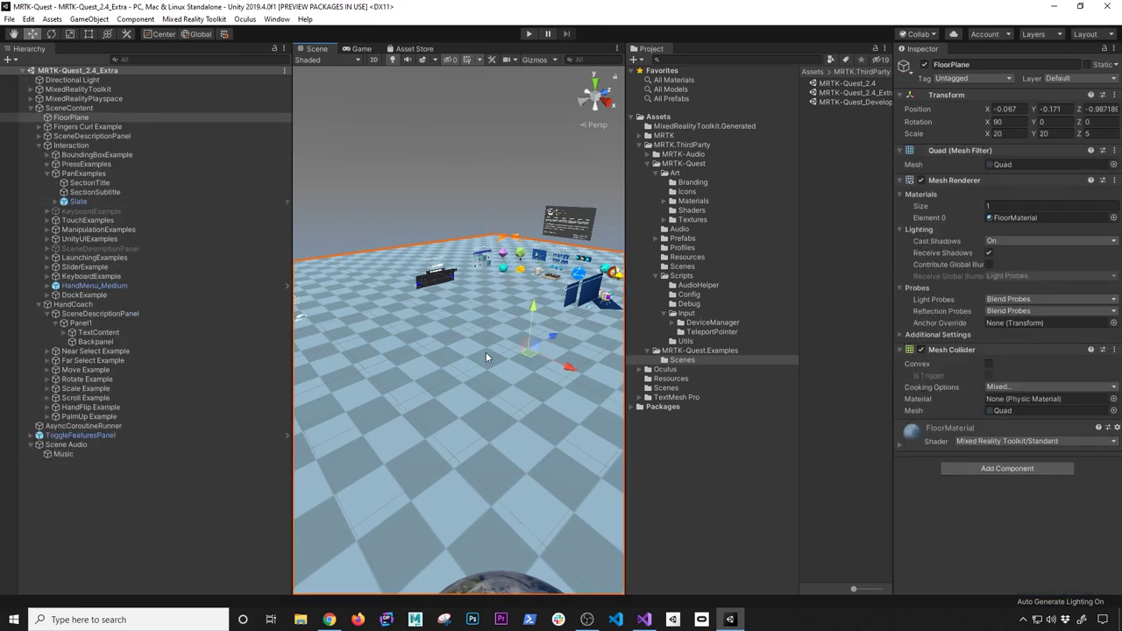
left_click(668, 388)
double_click(837, 85)
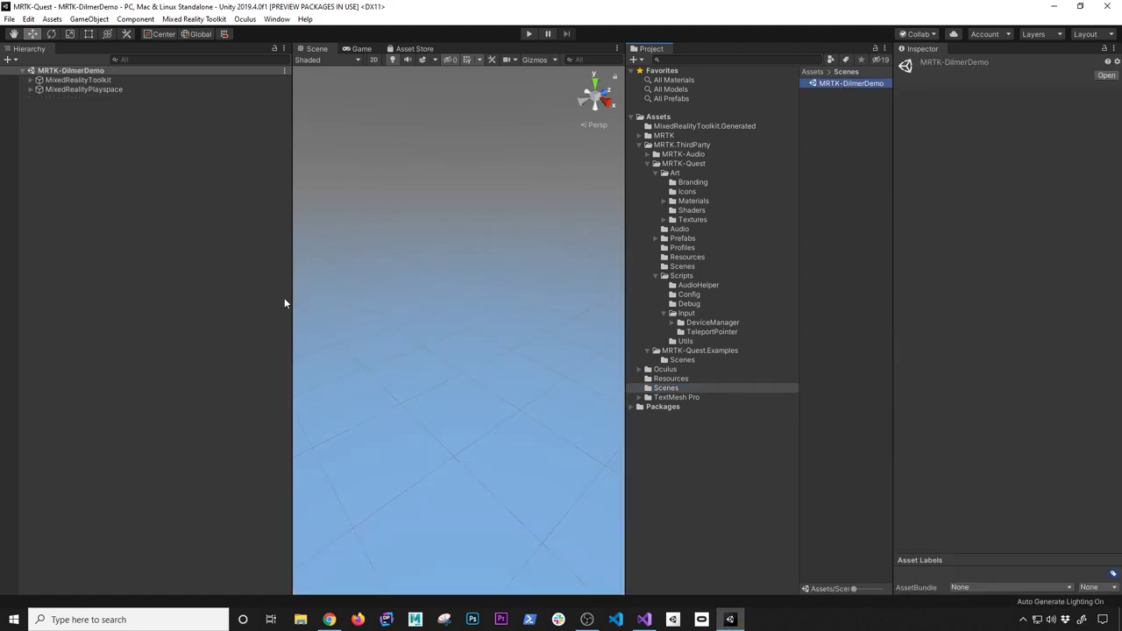
Paste the FloorPlane into MRTK-DilmerDemo and review the scene's lighting settings
left_click(274, 282)
key("ctrl+v")
left_click_drag(459, 278, 516, 295, "alt")
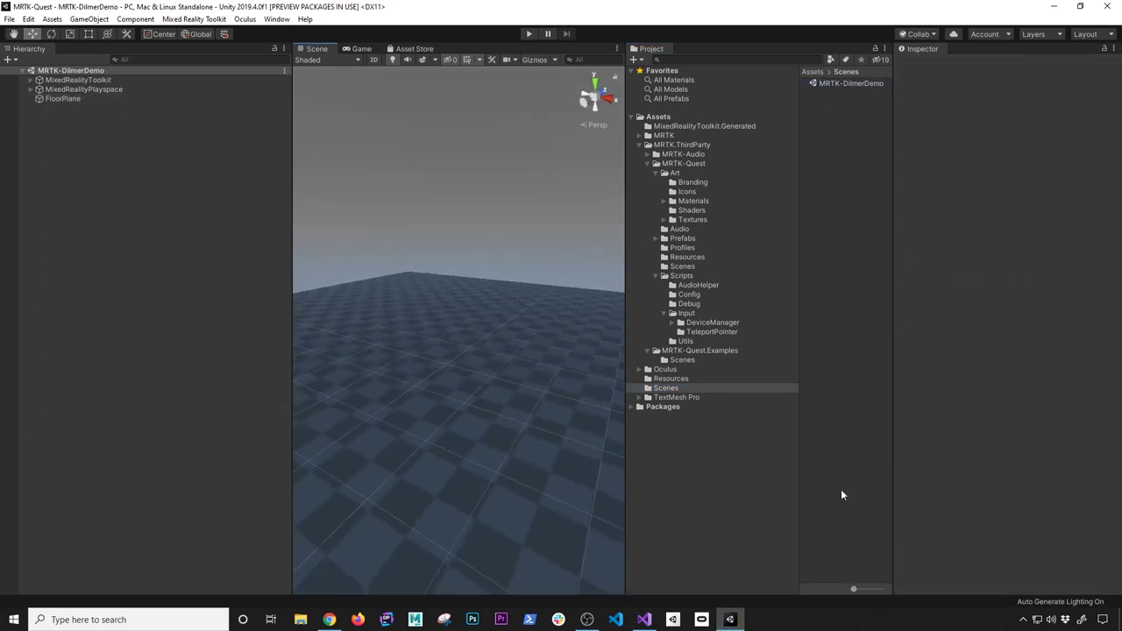
left_click(1047, 603)
scroll(801, 435, "down", 4)
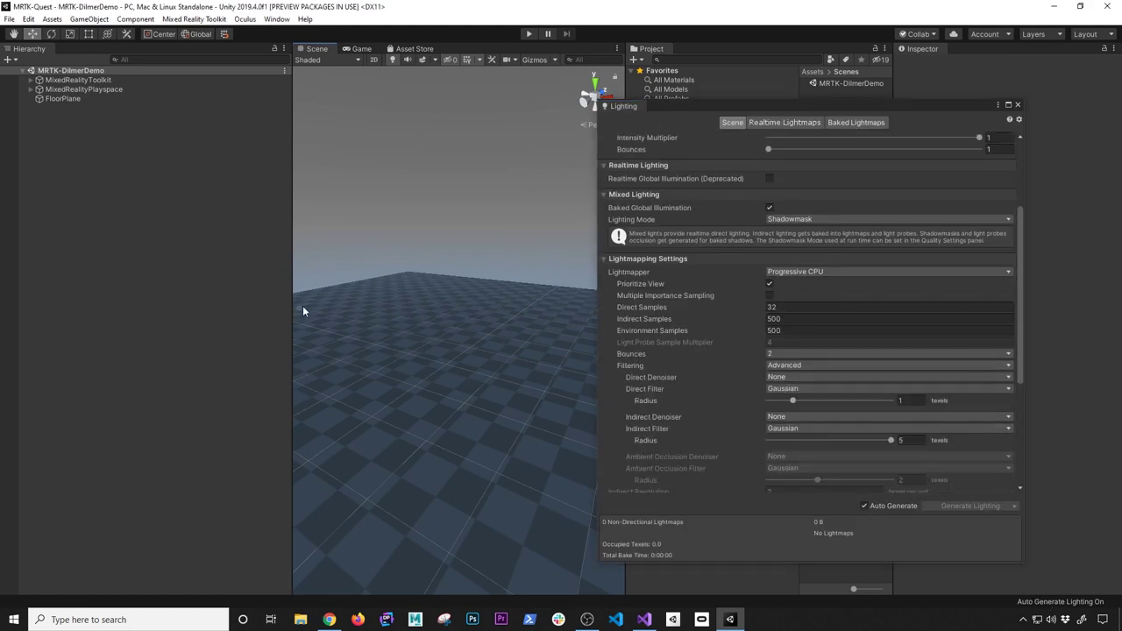
left_click(1017, 104)
left_click(111, 99)
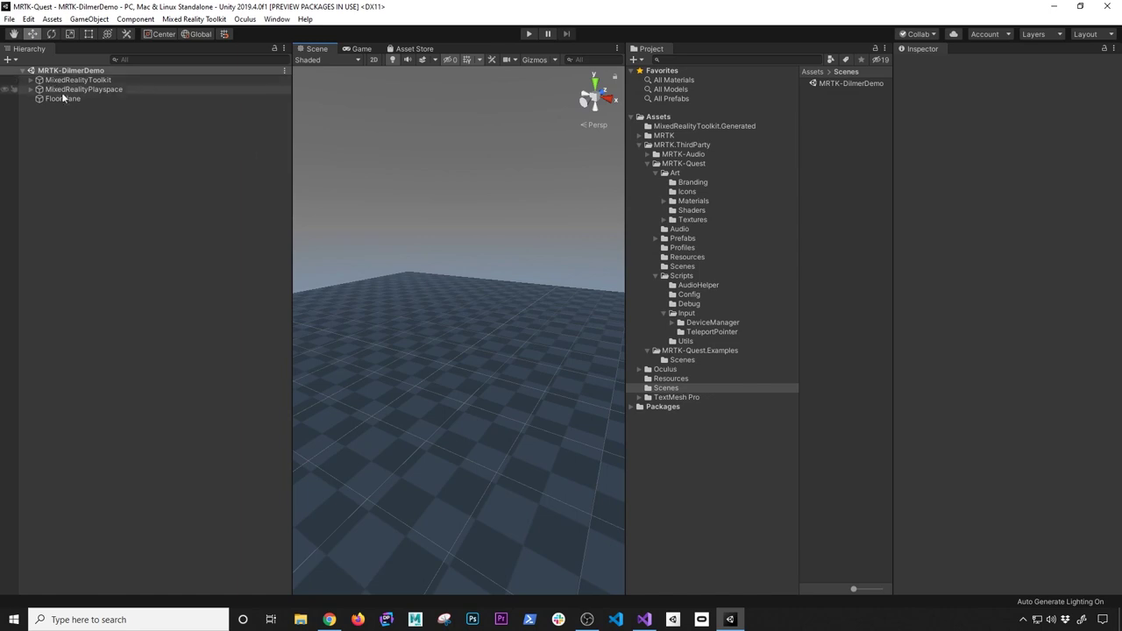
Open MRTK-Quest_2.4_Extra and select its Directional Light
left_click(701, 351)
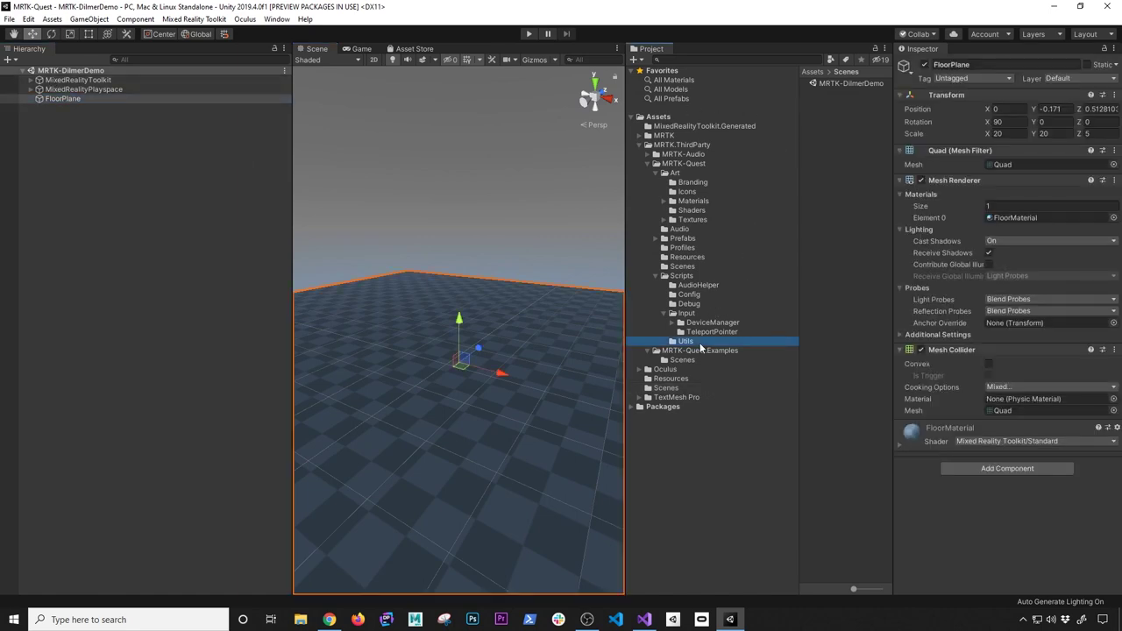
left_click(702, 352)
left_click(701, 359)
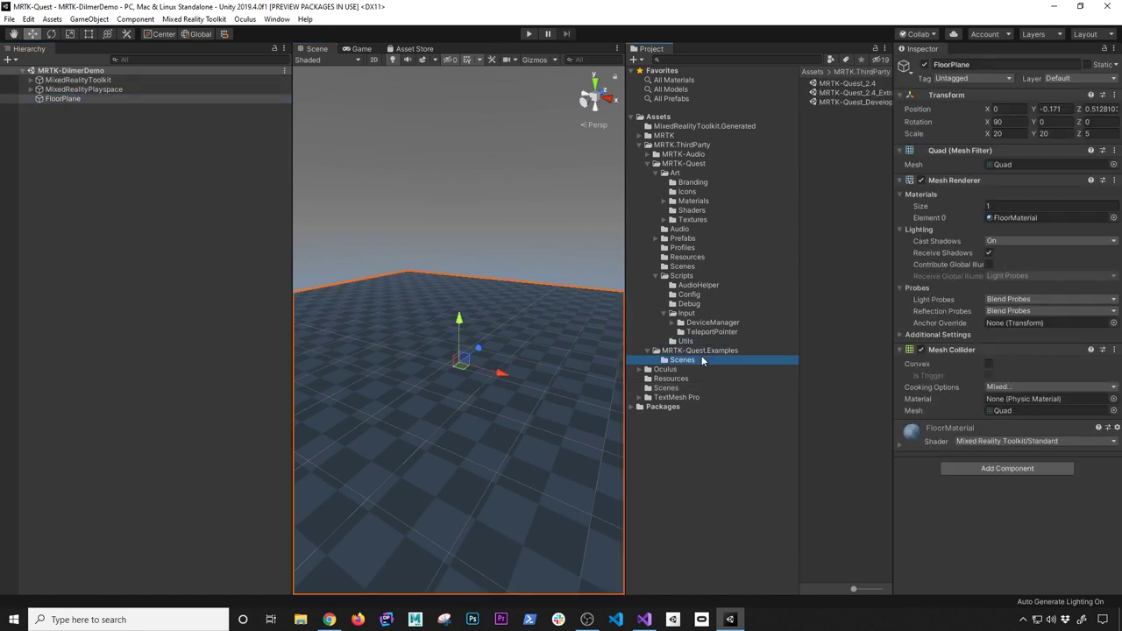
left_click(847, 92)
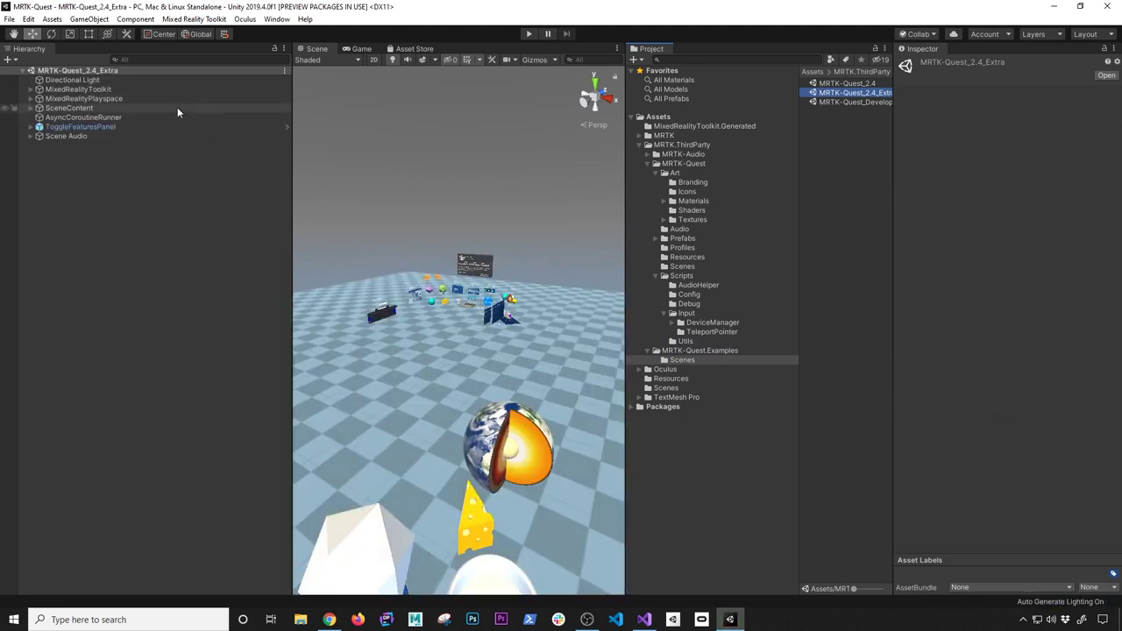
left_click(79, 80)
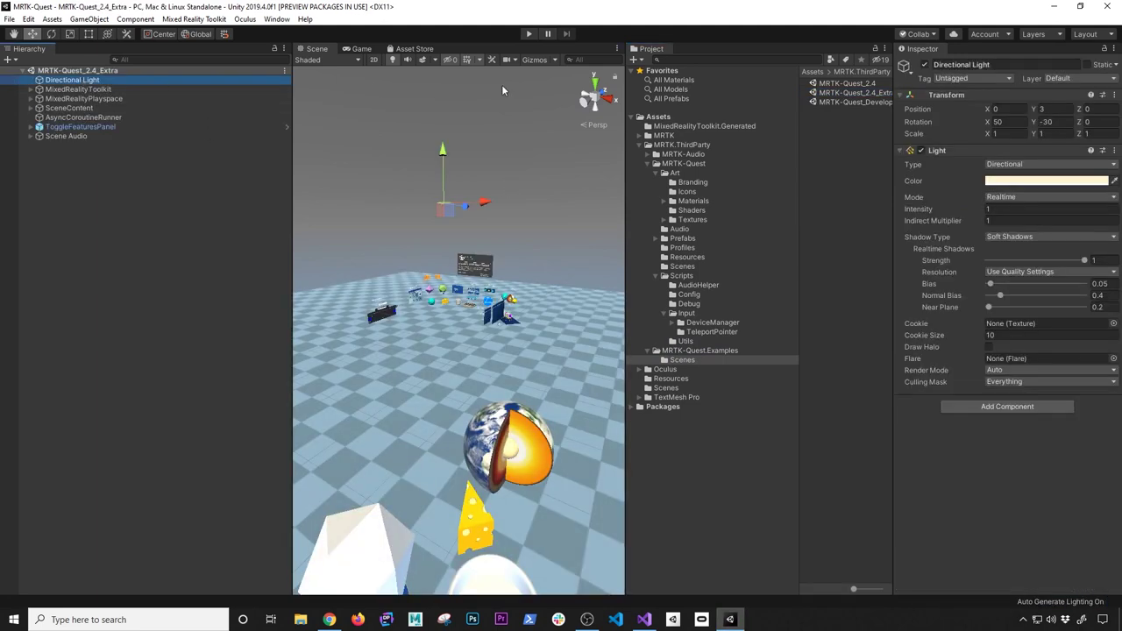
Back in MRTK-DilmerDemo with the Directional Light added, save the scene with Ctrl+S
left_click(677, 388)
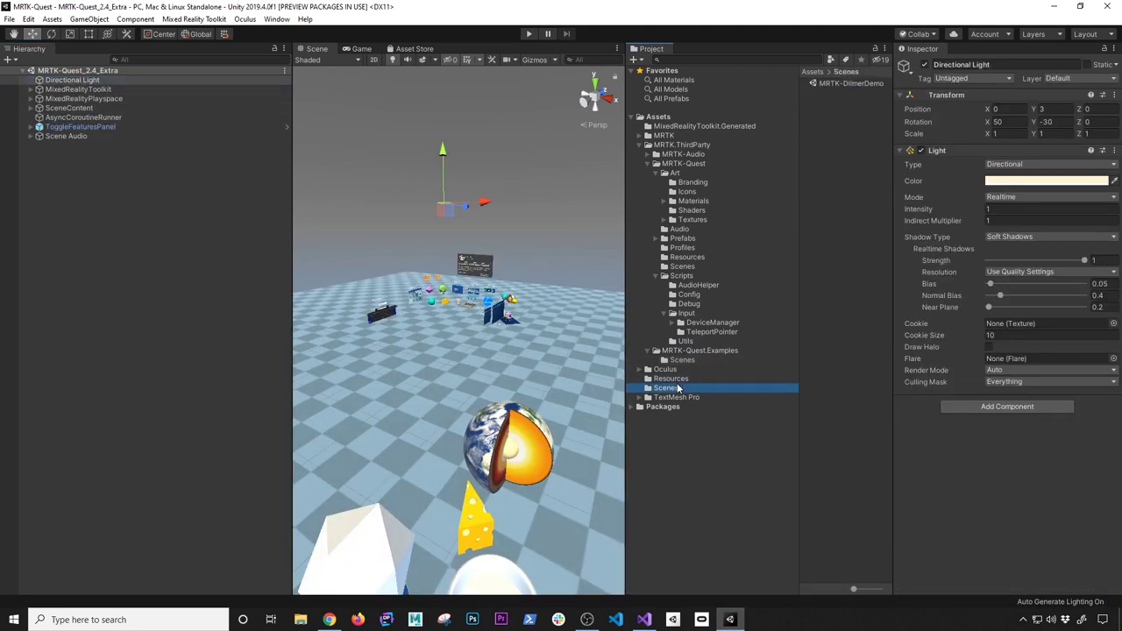
double_click(845, 83)
left_click(172, 98)
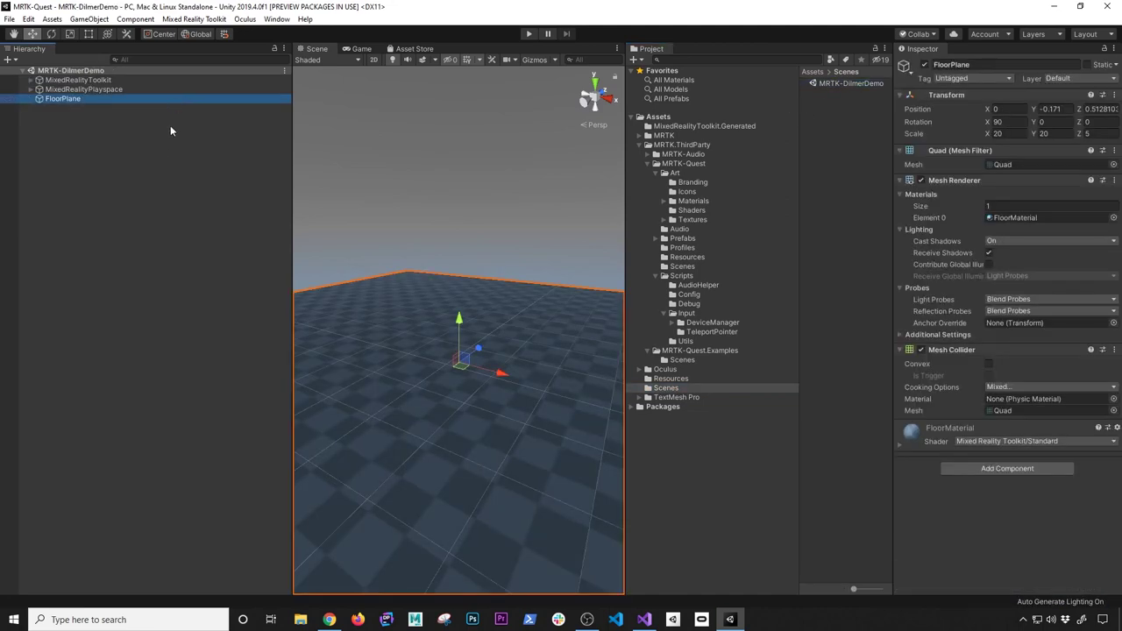
left_click(171, 108)
left_click(363, 193)
right_click_drag(362, 193, 458, 289)
key("ctrl+s")
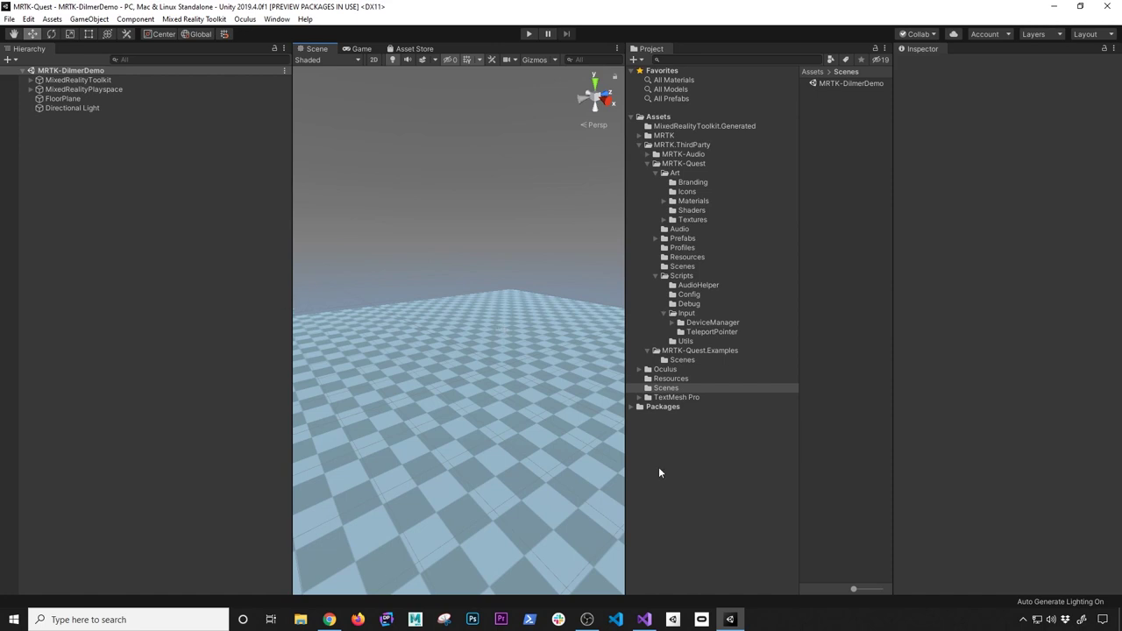
left_click_drag(625, 462, 745, 464)
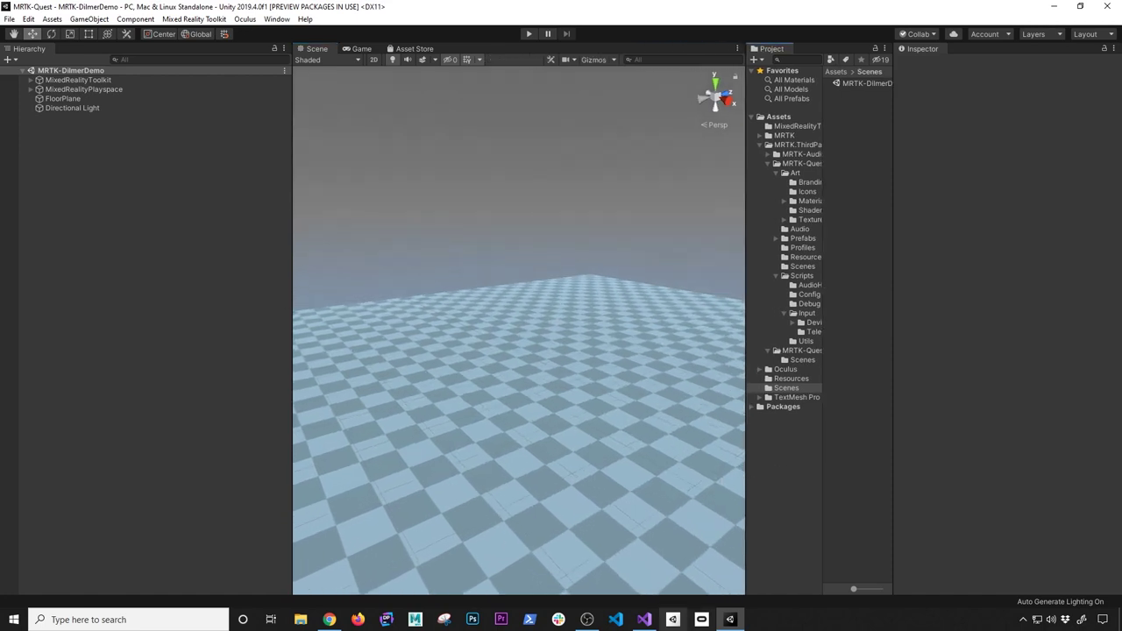
left_click(701, 619)
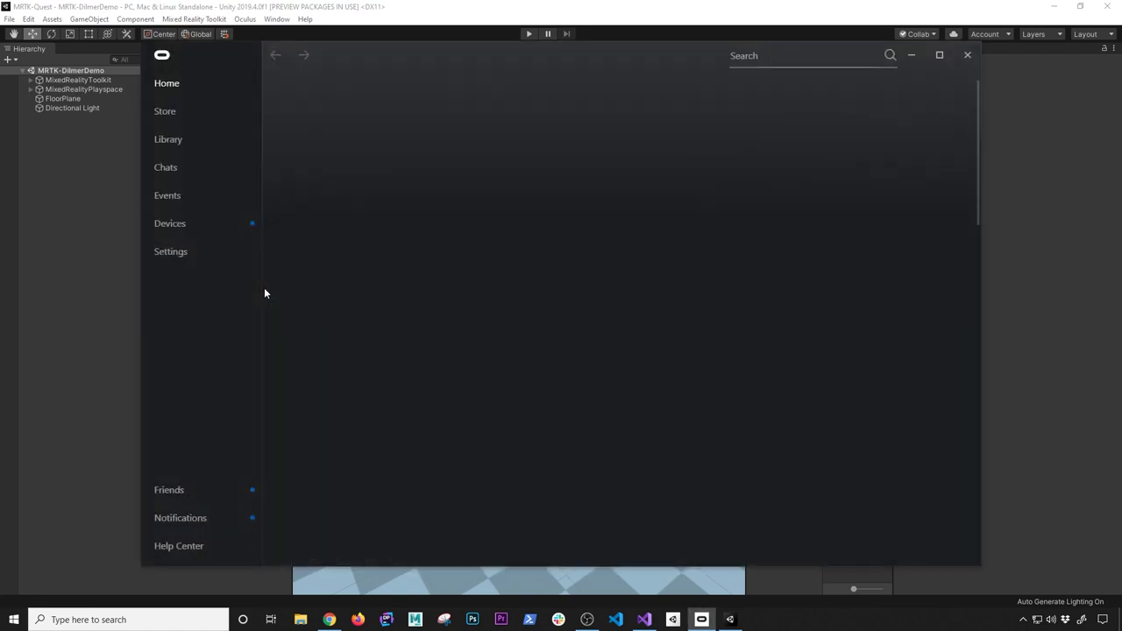
left_click(119, 284)
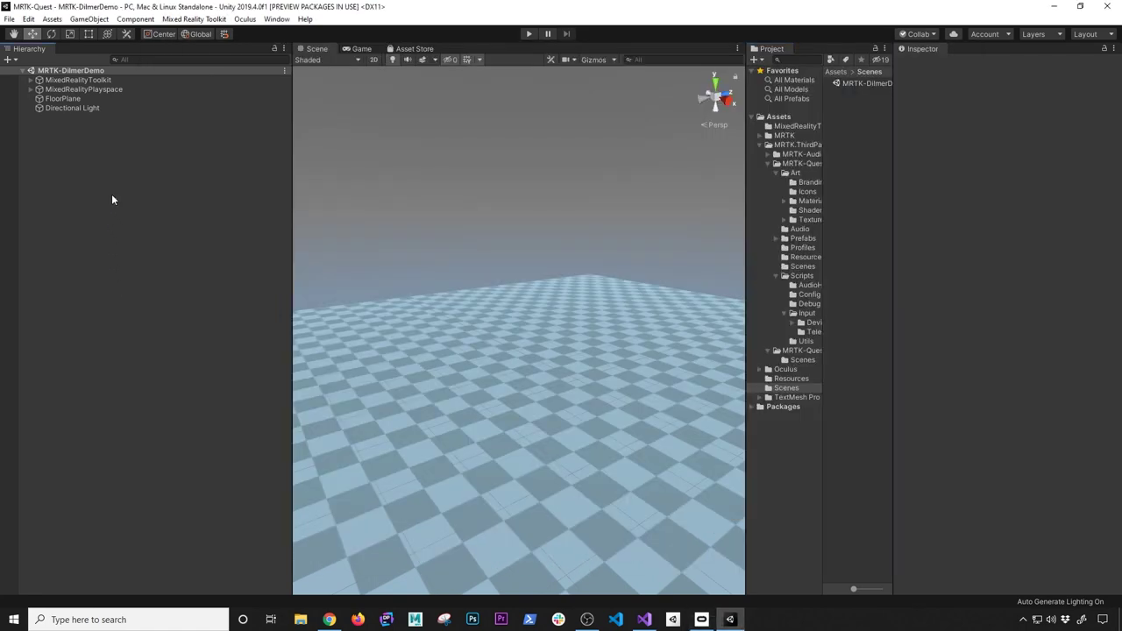
left_click(44, 79)
left_click(31, 80)
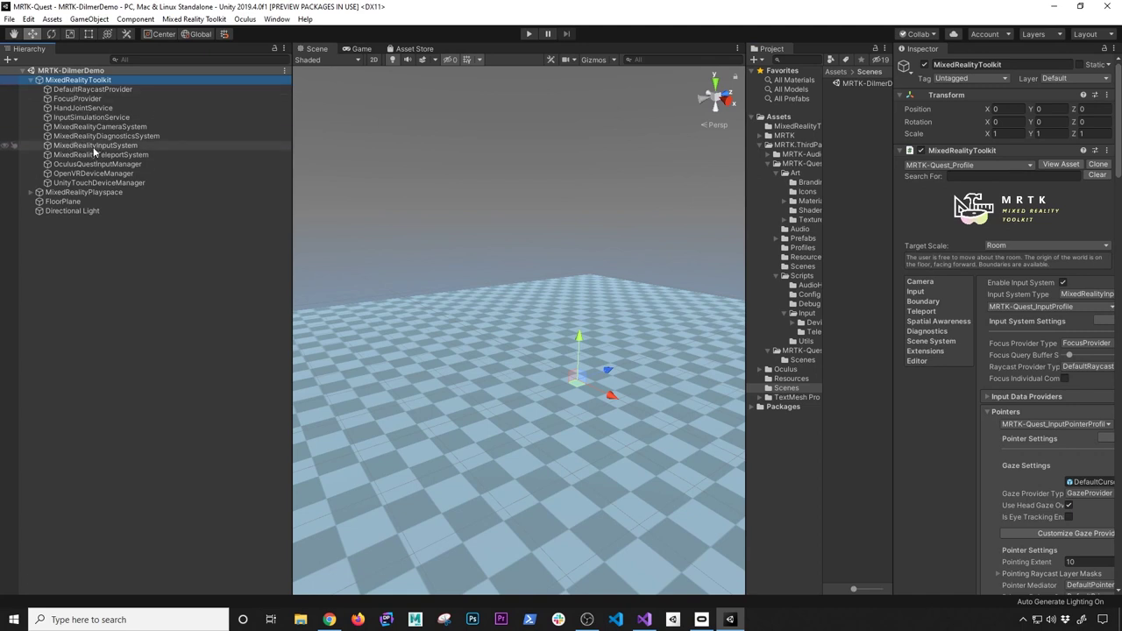
left_click(32, 193)
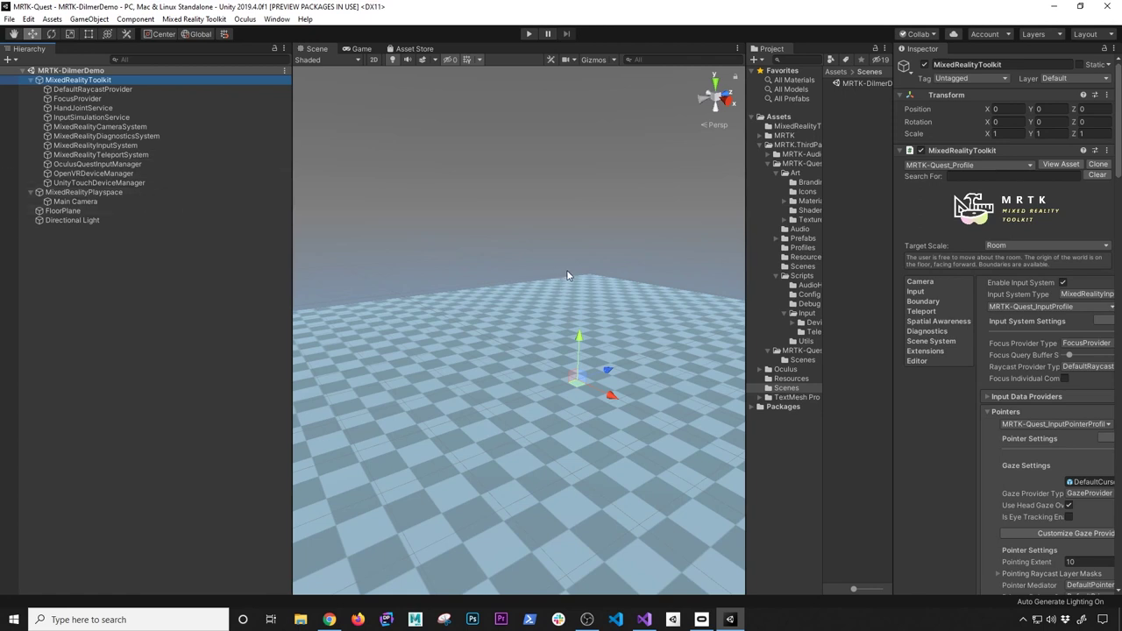
scroll(567, 272, "down", 2)
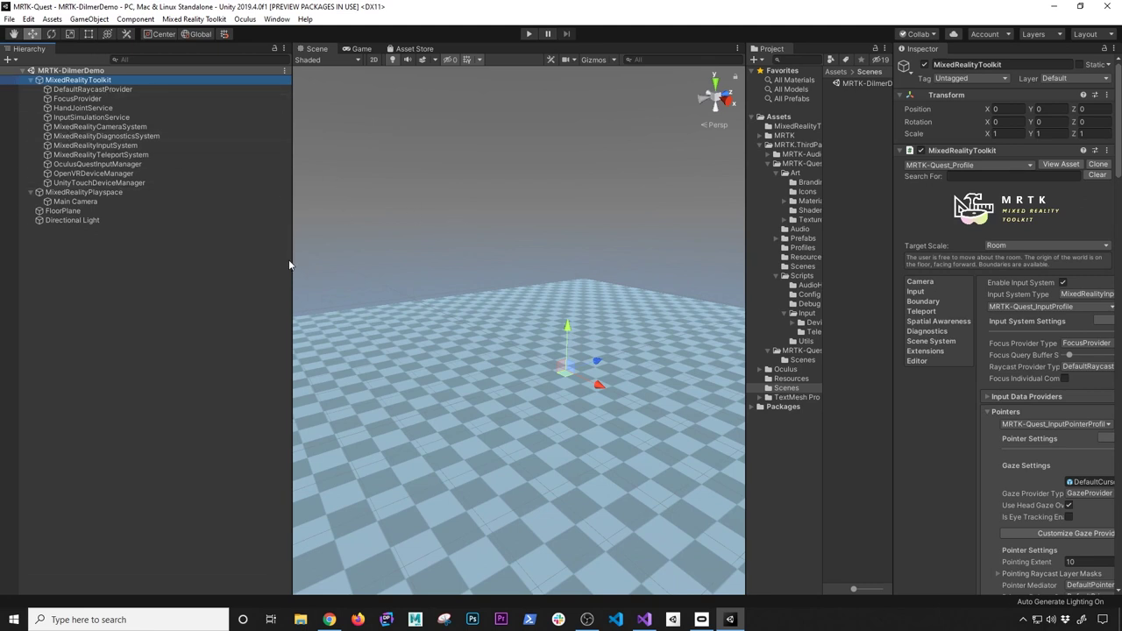
Enter Play mode with Ctrl+P and drag panel borders to widen the Game view
key("ctrl+p")
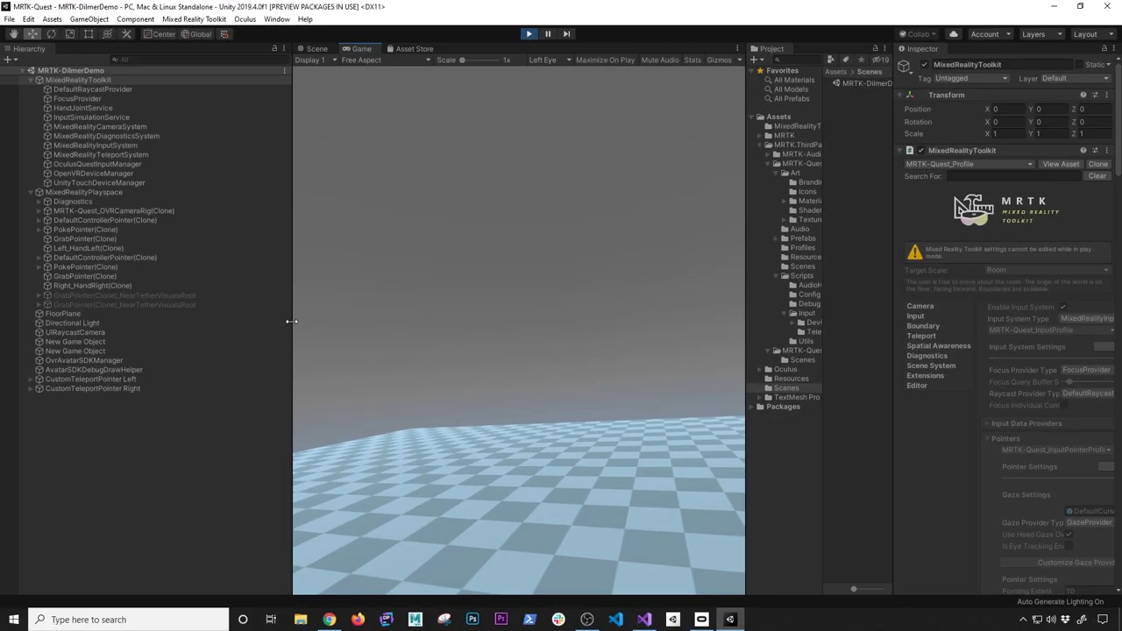
left_click_drag(292, 321, 178, 322)
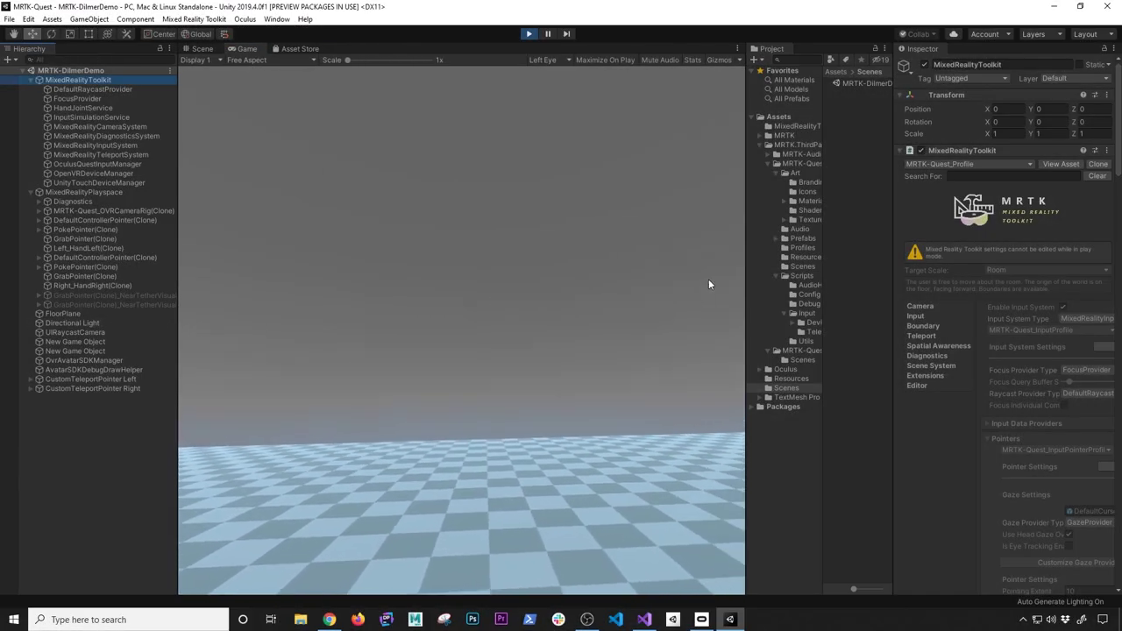
left_click_drag(745, 230, 823, 231)
left_click_drag(894, 245, 961, 246)
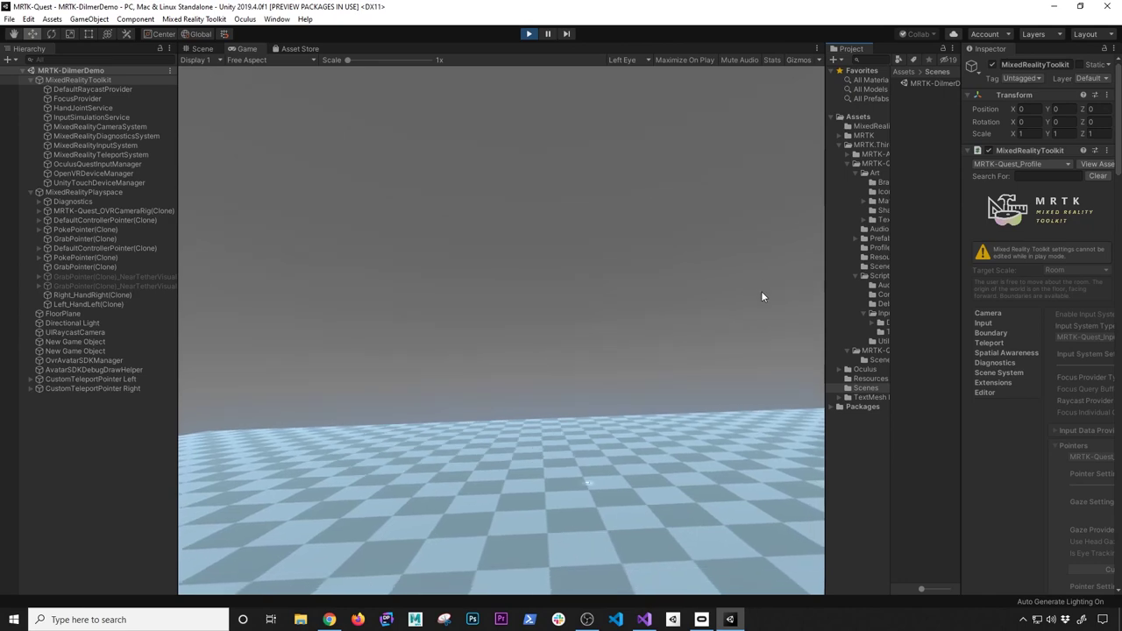